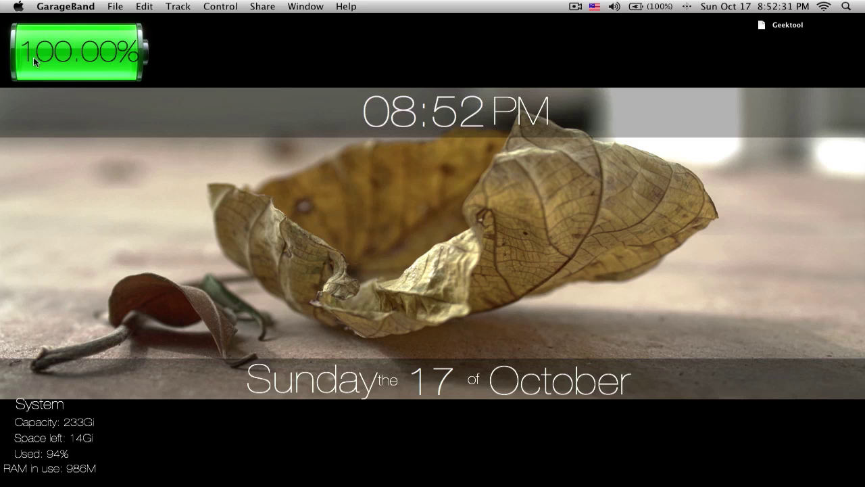
Shift the Geektool file icon left and down on the desktop, then switch to Google Chrome.
drag(346, 51, 725, 209)
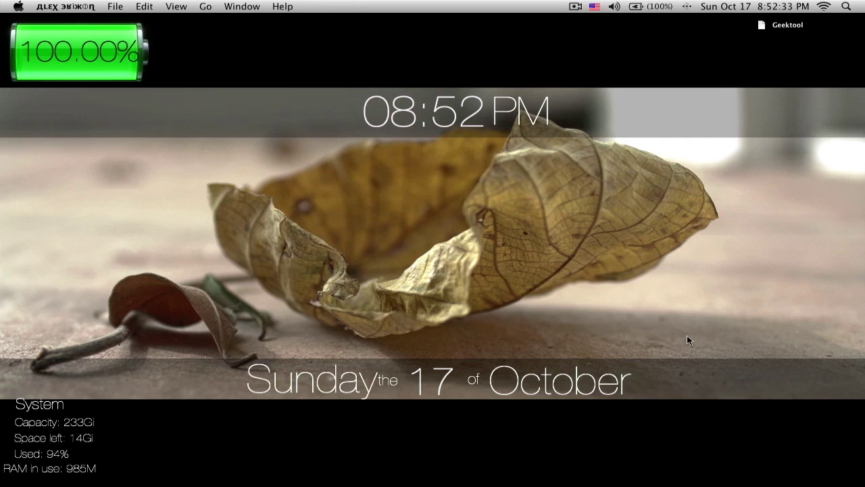
drag(646, 367, 23, 427)
drag(17, 391, 206, 435)
drag(790, 31, 670, 65)
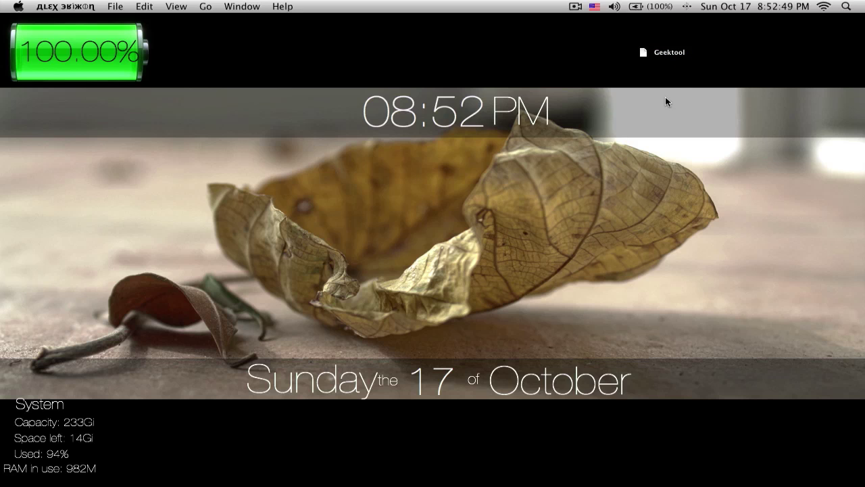
key(super+Tab)
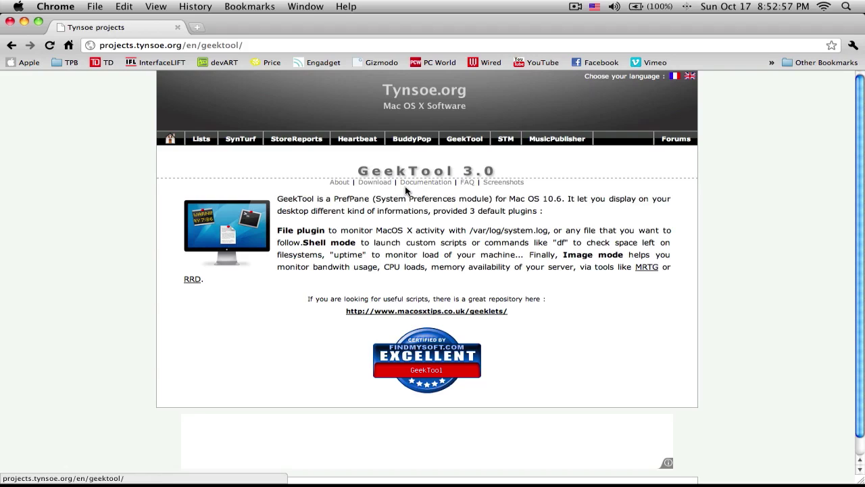
Follow the GeekTool Download link to the versions list, then hide Chrome to show the desktop.
click(375, 182)
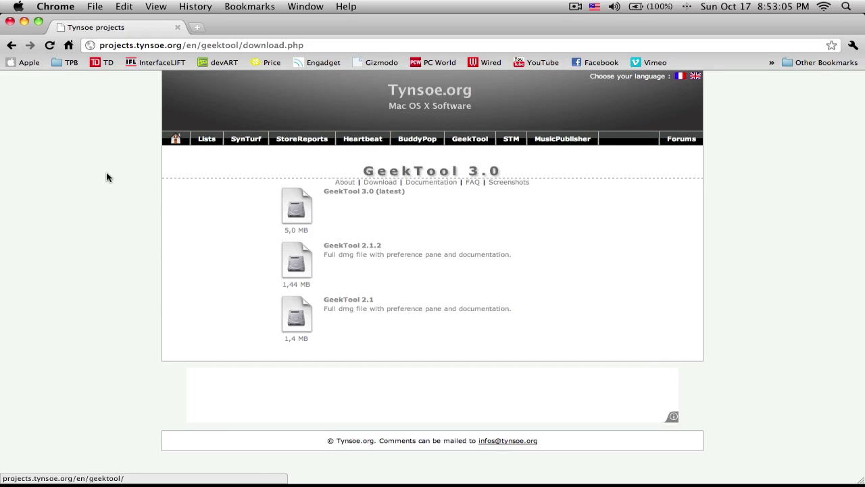
key(F11)
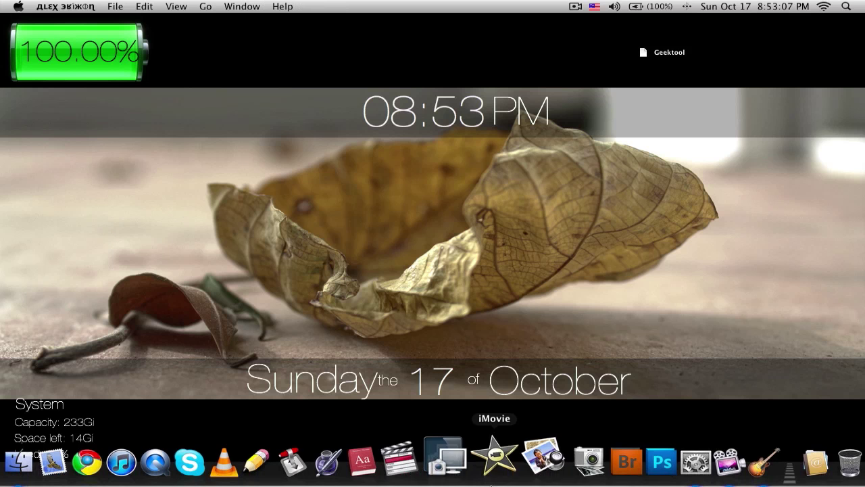
Open the GeekTool pane in System Preferences and move its window down and left.
click(645, 459)
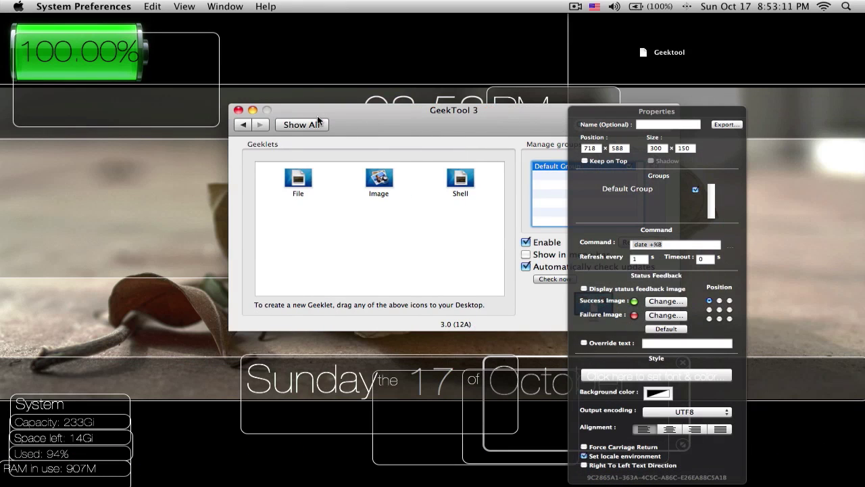
click(313, 123)
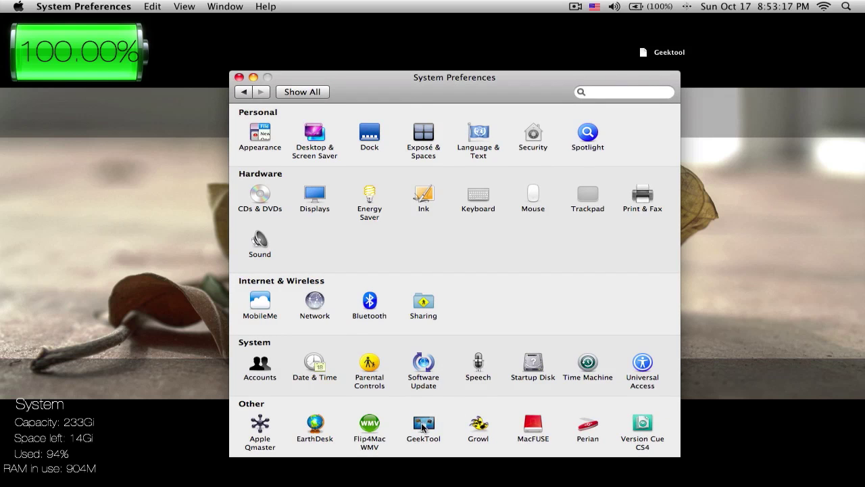
click(423, 424)
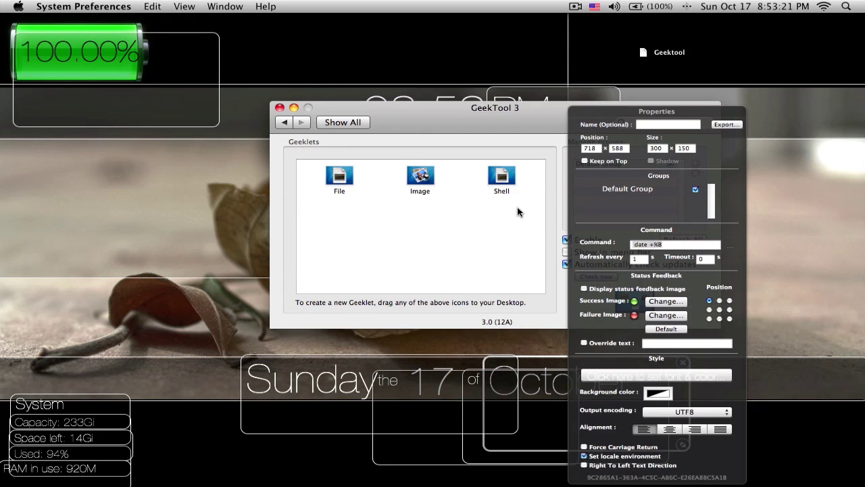
drag(415, 110, 351, 156)
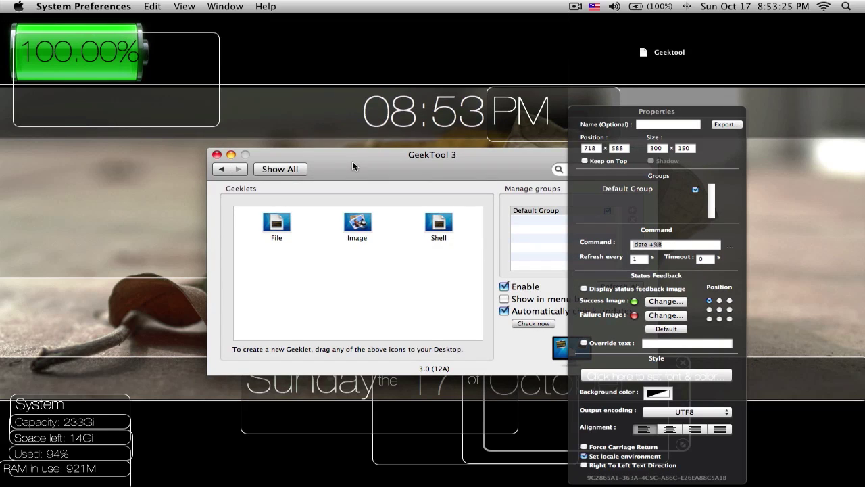
Try the Image and Shell geeklet types, then select the PM clock geeklet to view its settings.
click(367, 225)
click(440, 225)
drag(392, 168, 373, 172)
click(399, 220)
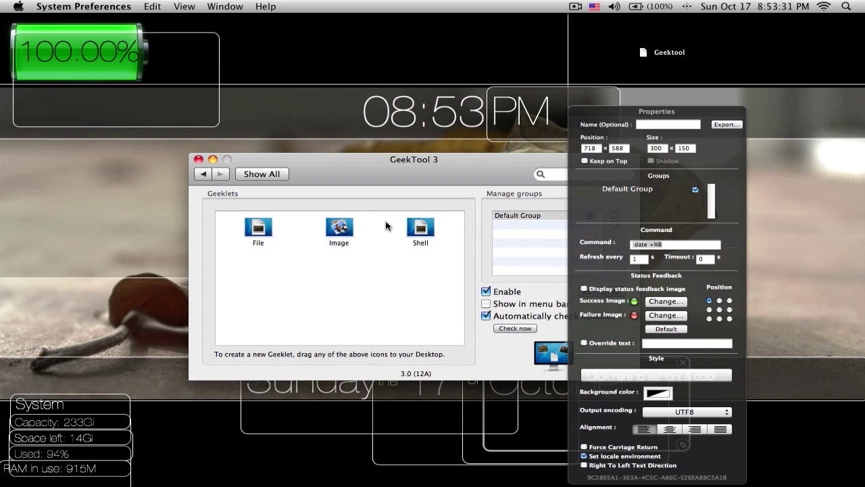
click(386, 225)
click(433, 116)
click(534, 107)
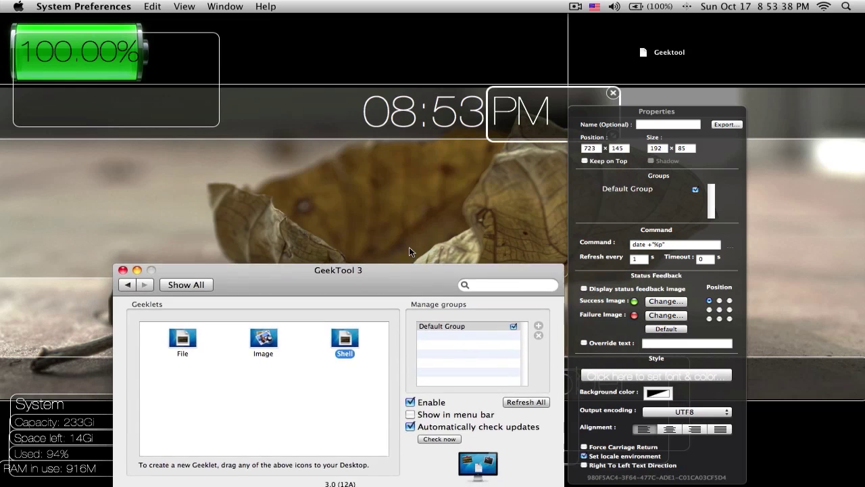
Reposition the GeekTool window and select the full-screen background Image geeklet.
drag(469, 179, 439, 40)
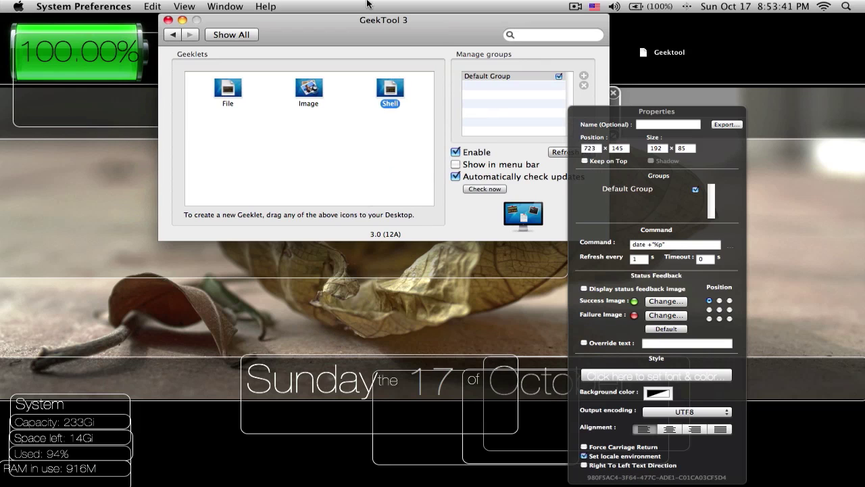
drag(373, 44, 363, 82)
click(308, 120)
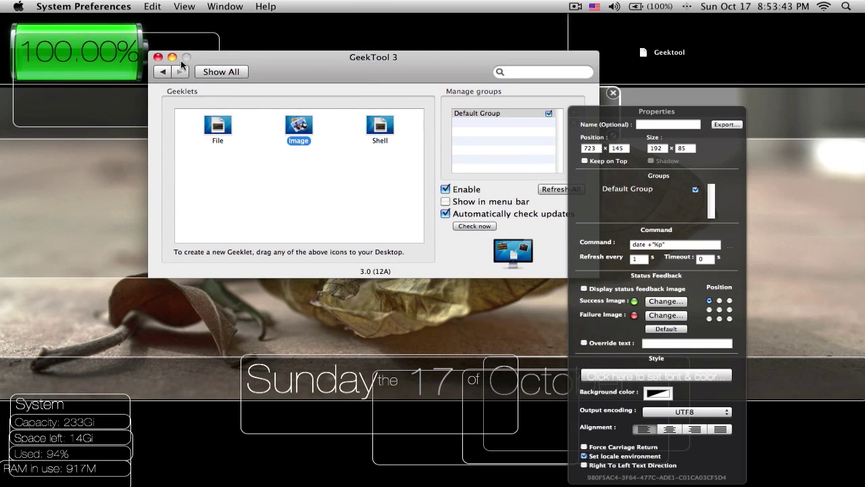
click(123, 27)
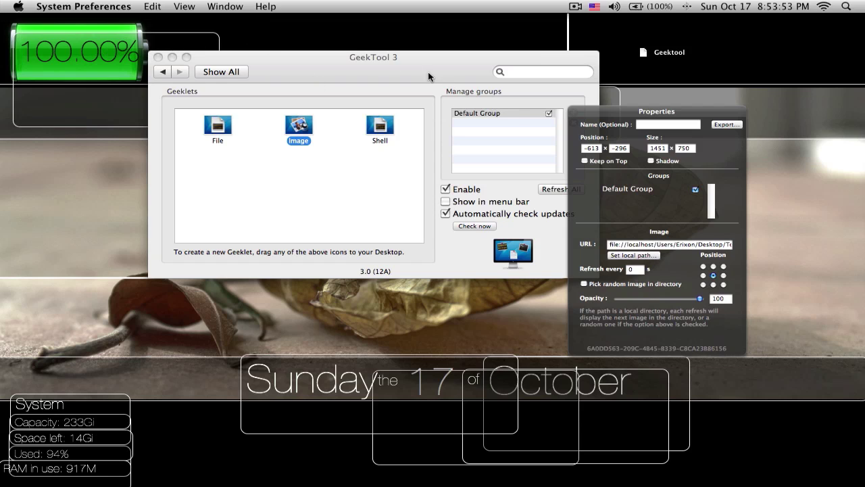
Add a geeklet group named 'Test', uncheck Default Group, and close the window.
click(368, 84)
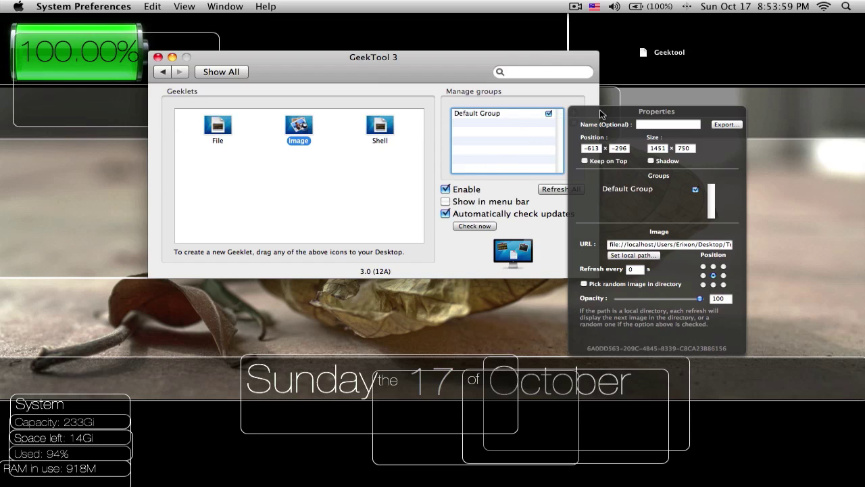
drag(598, 114, 622, 110)
click(573, 112)
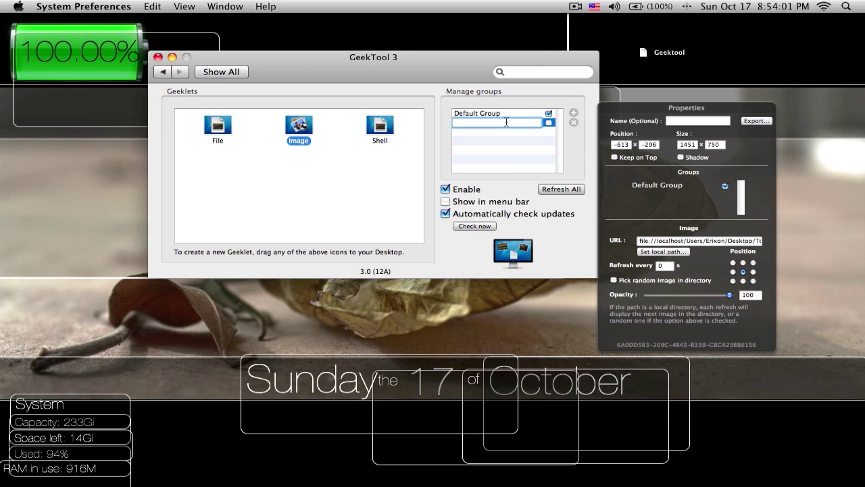
text(Test)
key(Return)
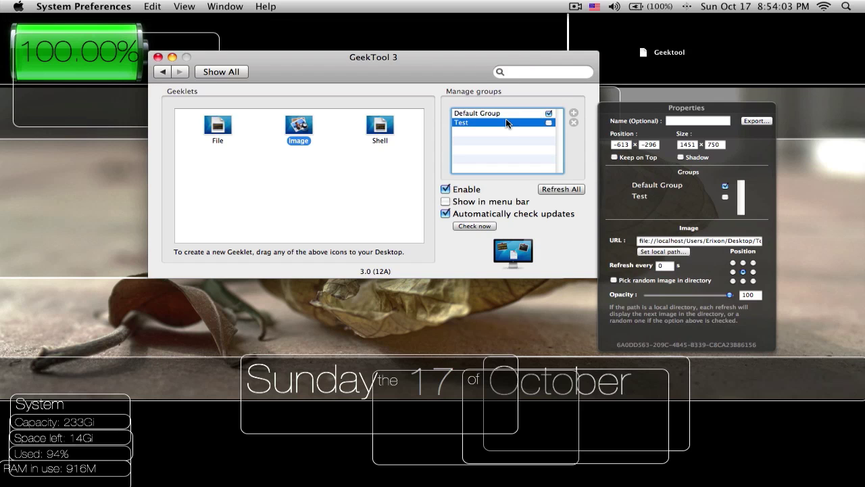
click(549, 113)
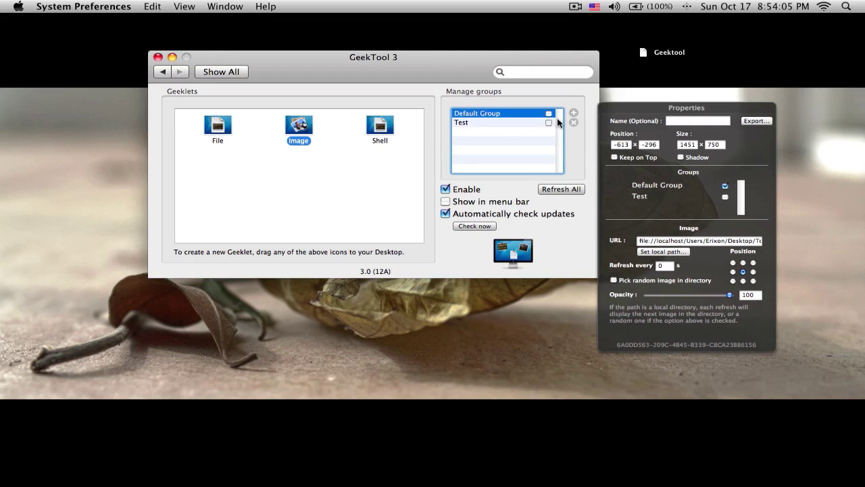
key(super+w)
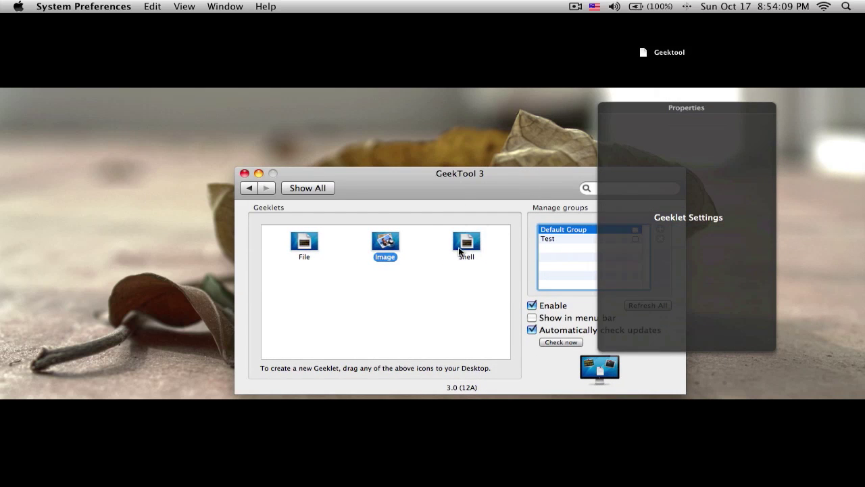
Create a new Shell geeklet and paste the date +"%p" command from the Geektool notes file.
drag(458, 247, 288, 115)
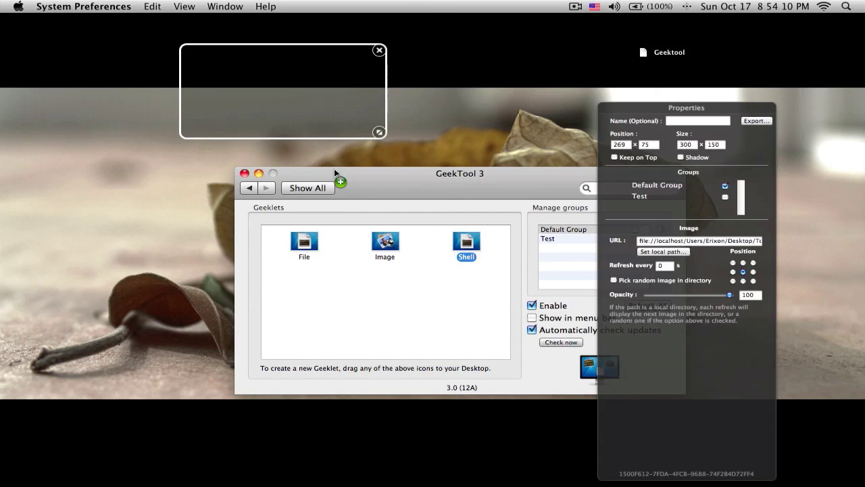
double_click(657, 54)
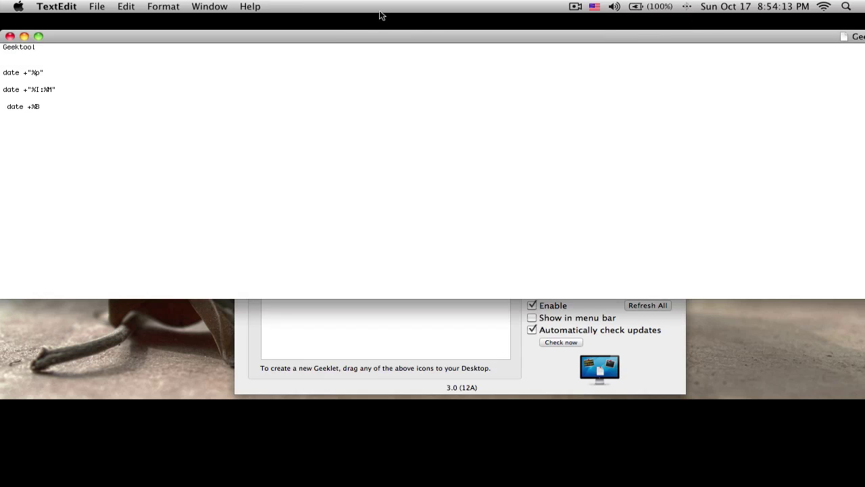
key(super+w)
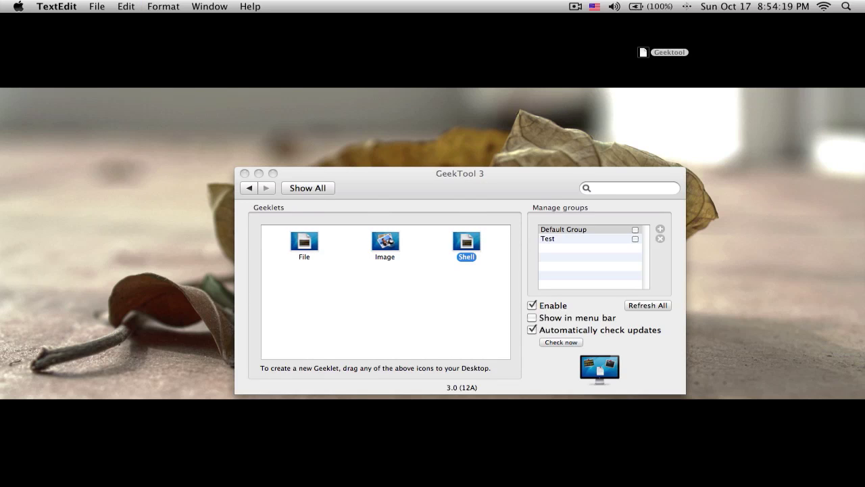
click(465, 202)
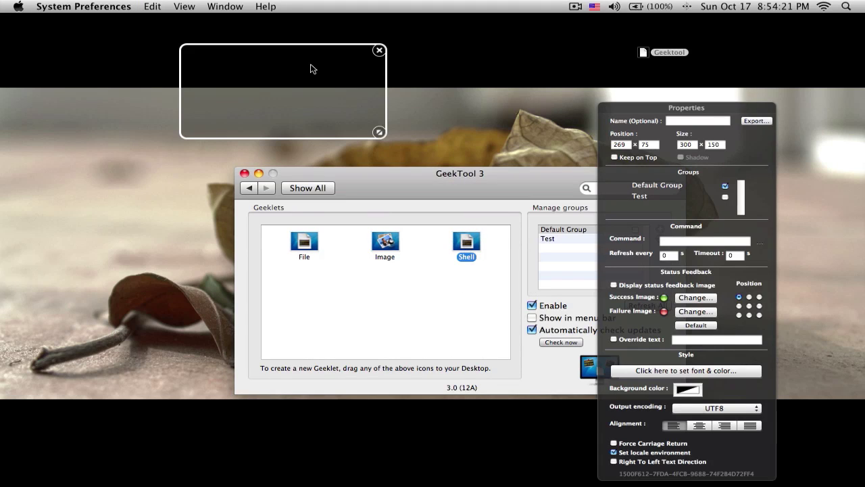
drag(300, 74, 261, 69)
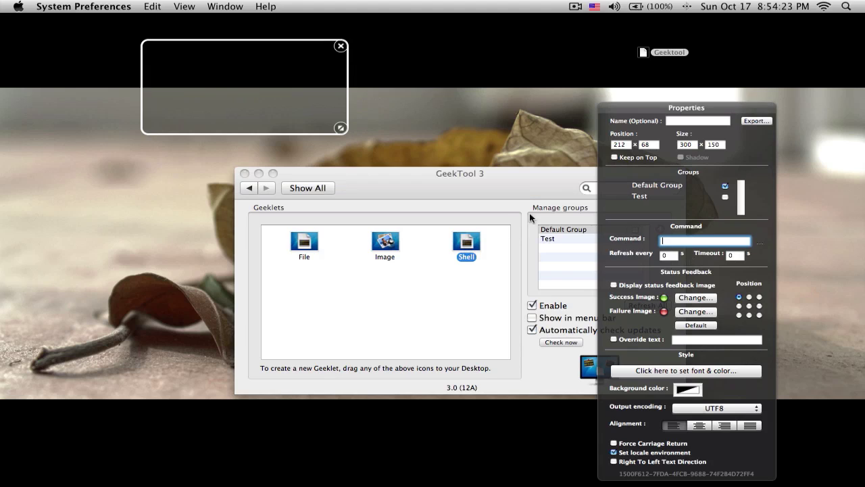
text(date +'%p')
Set the geeklet to refresh every 1 second and move the PM box down and right.
click(666, 254)
text(1)
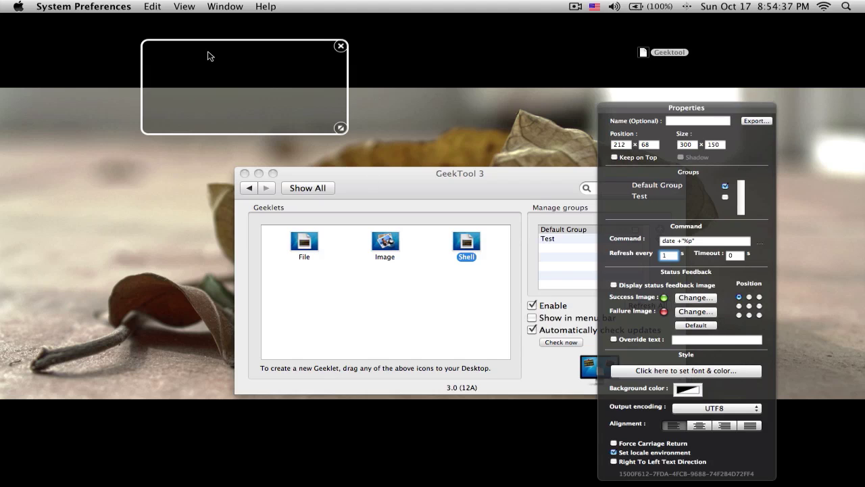
drag(207, 59, 263, 111)
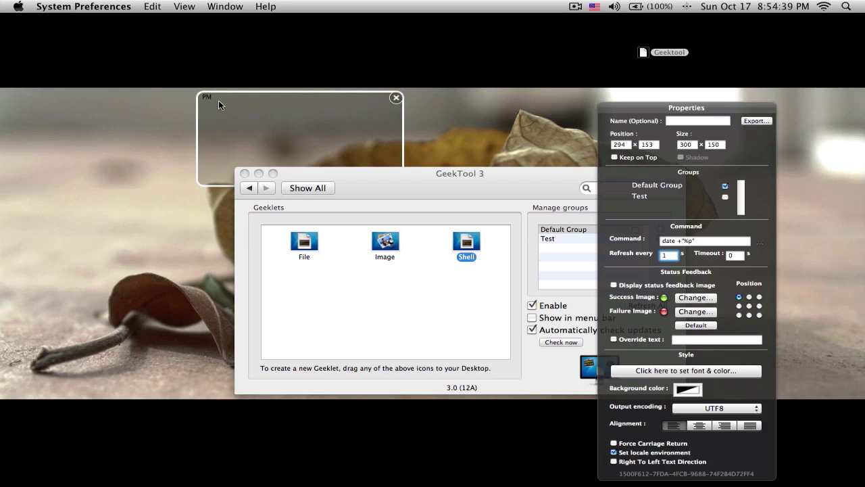
Set the PM geeklet's font to Helvetica Neue UltraLight at size 64.
click(698, 369)
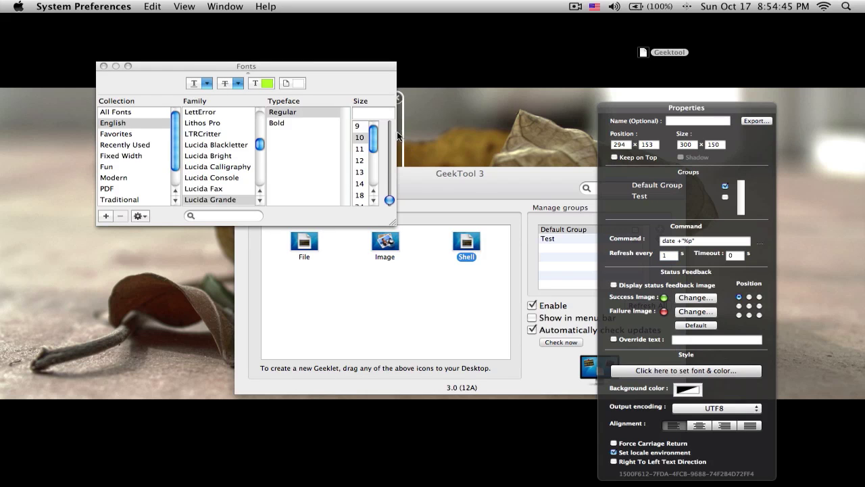
drag(320, 69, 565, 183)
click(440, 279)
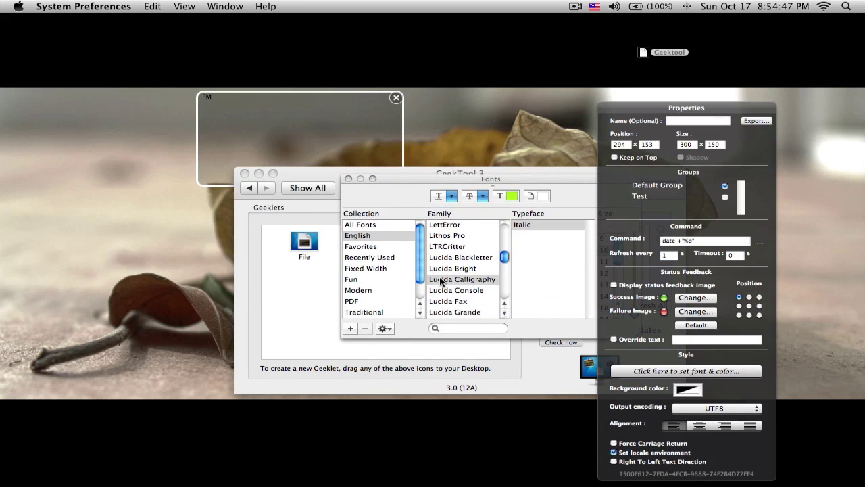
scroll(440, 279, up, 10)
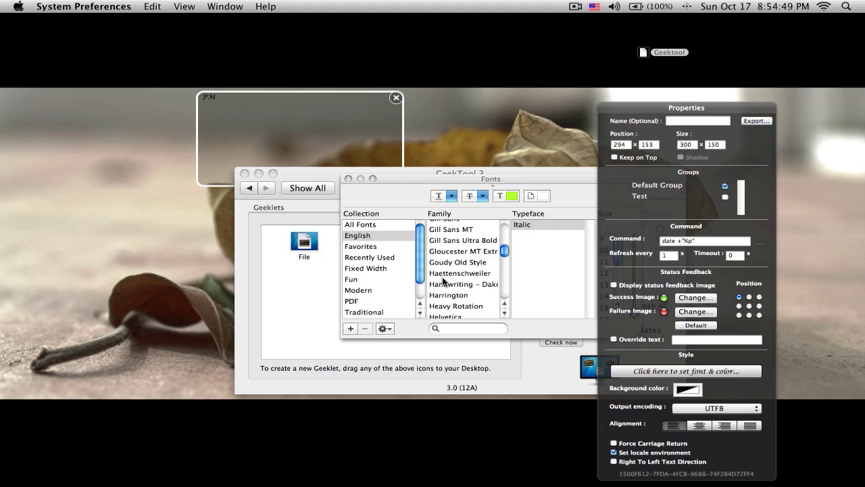
scroll(443, 280, down, 5)
scroll(443, 278, up, 1)
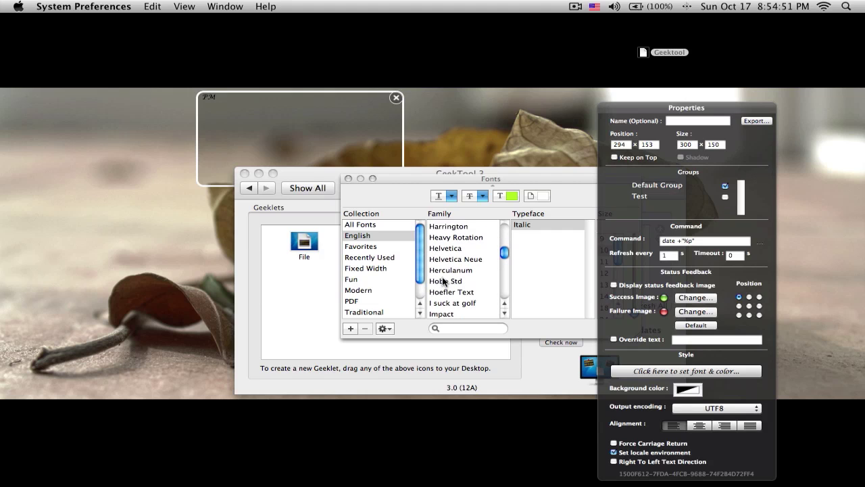
click(458, 263)
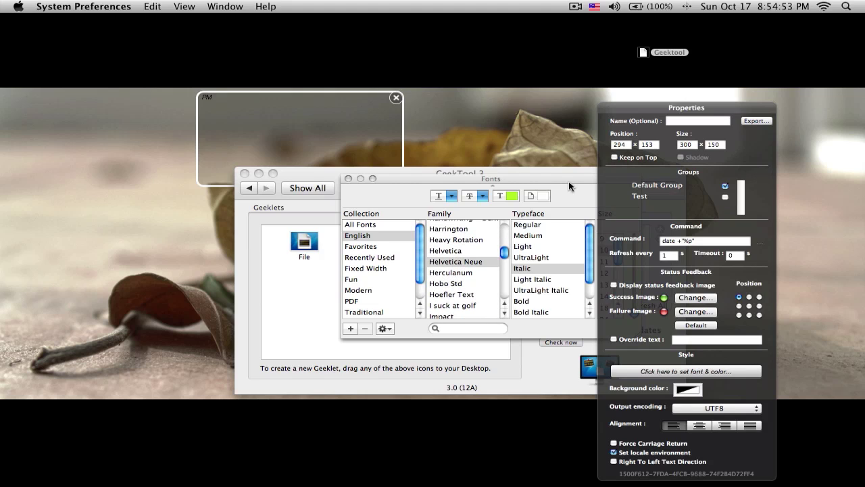
drag(568, 180, 518, 188)
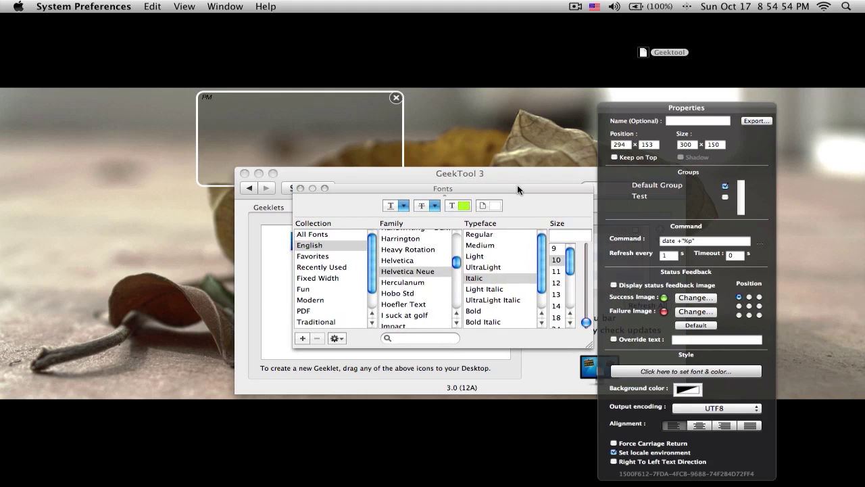
click(507, 267)
scroll(559, 298, down, 2)
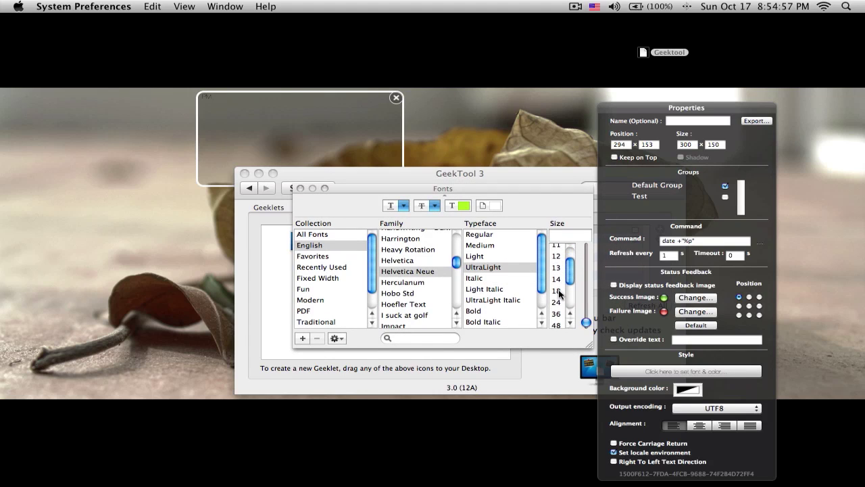
click(557, 305)
scroll(558, 310, down, 3)
click(556, 310)
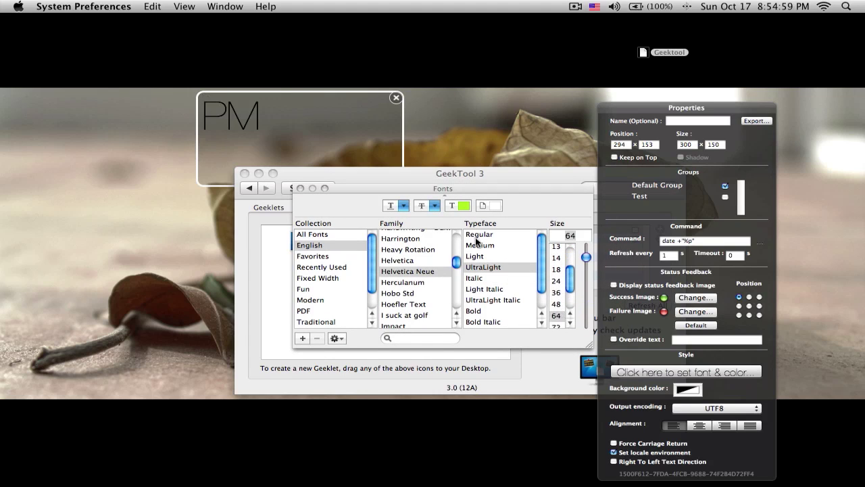
Make the PM text white and move the geeklet lower on the desktop.
click(459, 206)
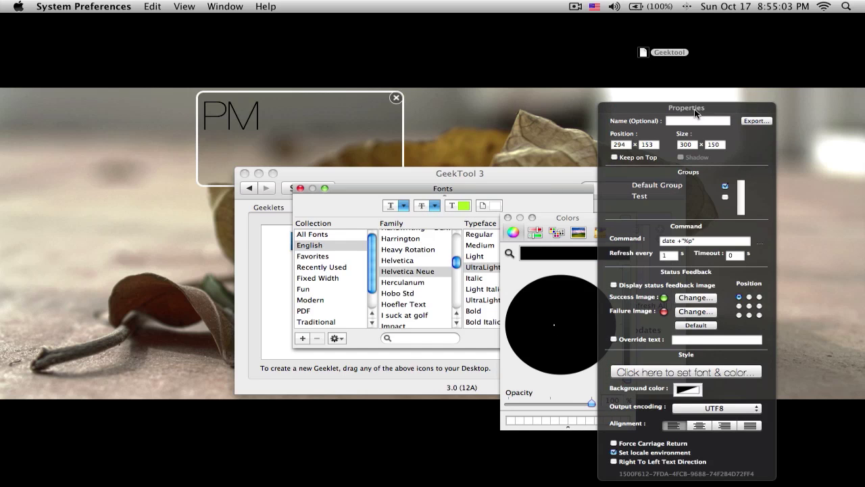
drag(697, 113, 746, 103)
drag(627, 380, 627, 268)
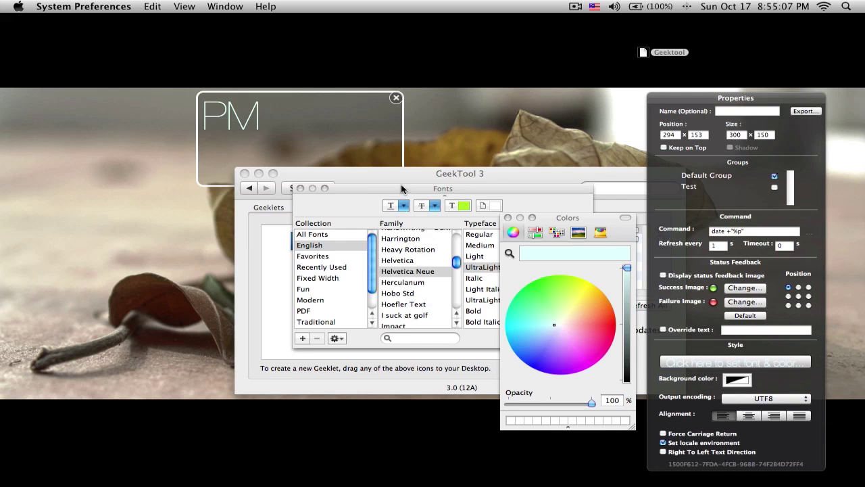
drag(401, 181, 506, 202)
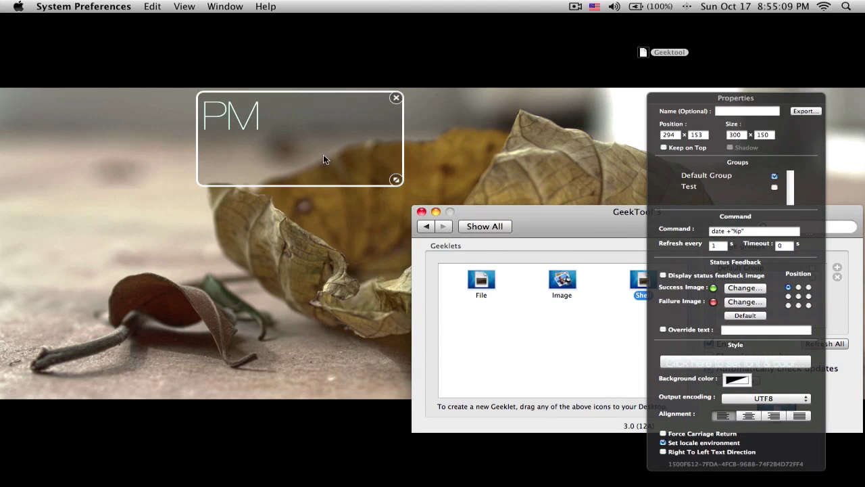
drag(323, 157, 252, 293)
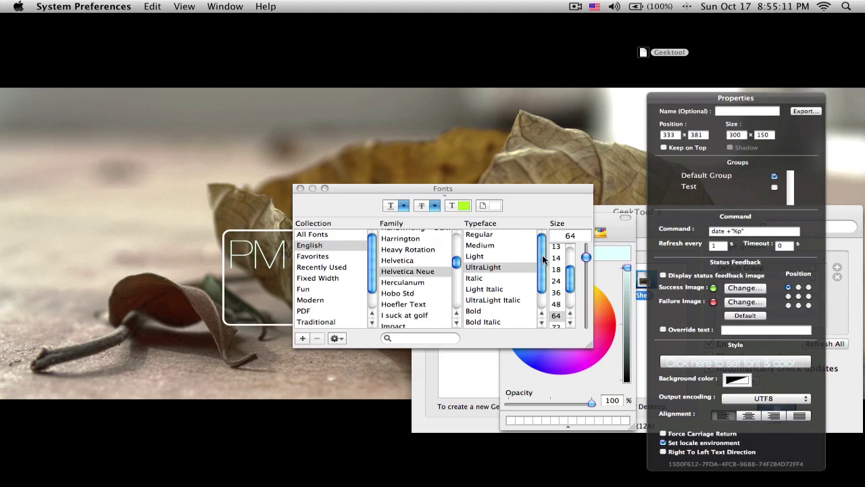
Give the PM geeklet a blue-purple background at 91% opacity.
click(736, 380)
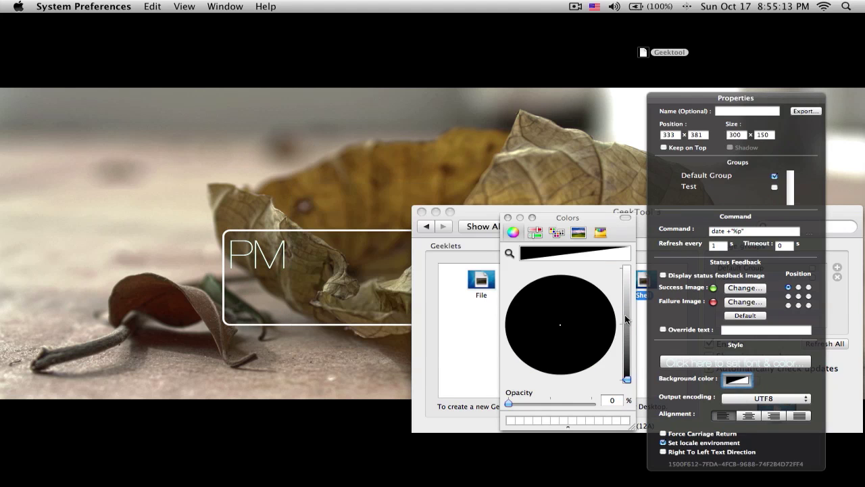
drag(625, 322, 627, 295)
click(537, 351)
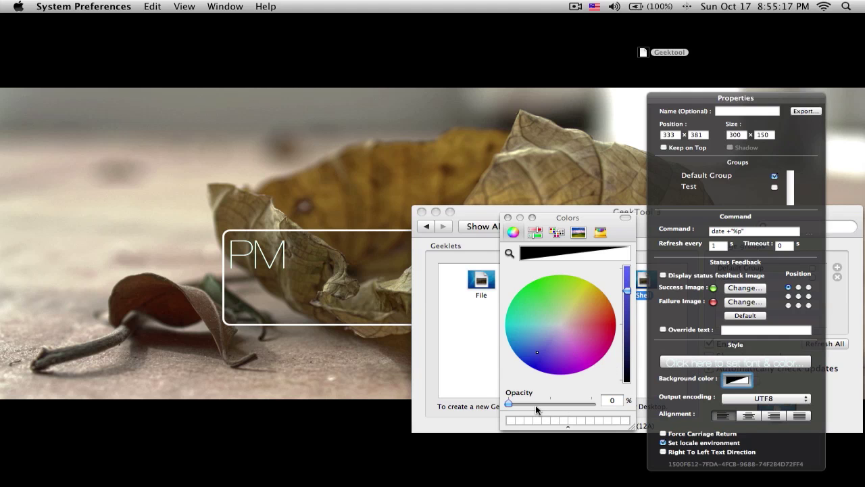
drag(535, 405, 584, 404)
Stretch the PM geeklet into a 943×58 bar near the top of the screen.
drag(337, 298, 329, 176)
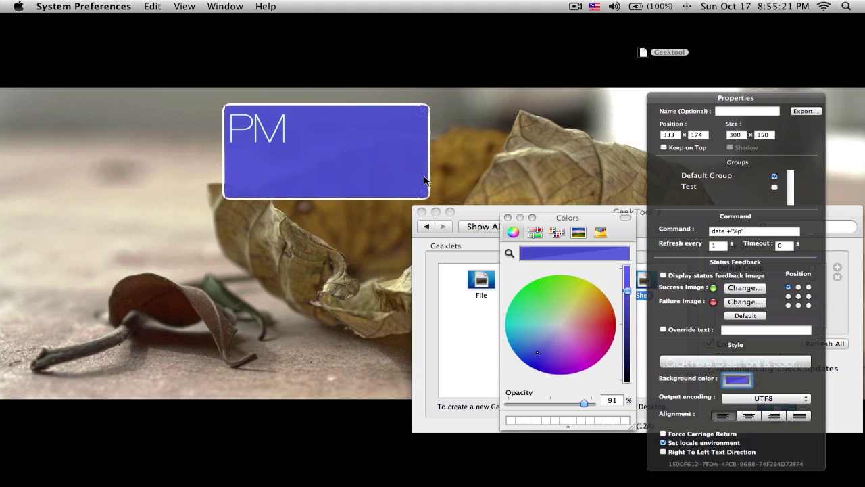
drag(422, 192, 860, 140)
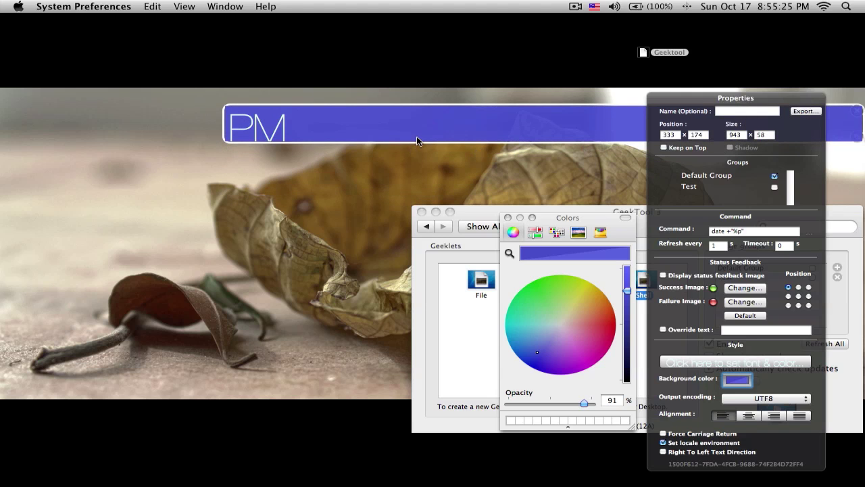
drag(417, 136, 418, 121)
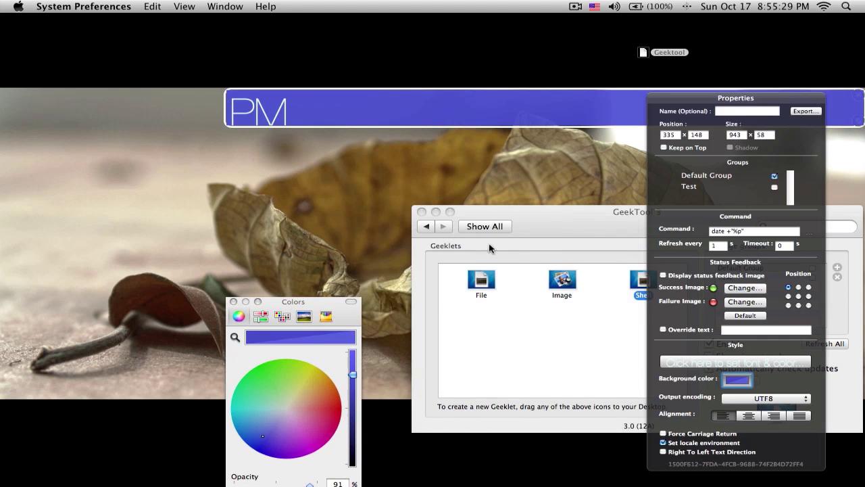
drag(580, 233, 317, 180)
Show the Test and Default Group geeklets, then hide them again.
click(478, 224)
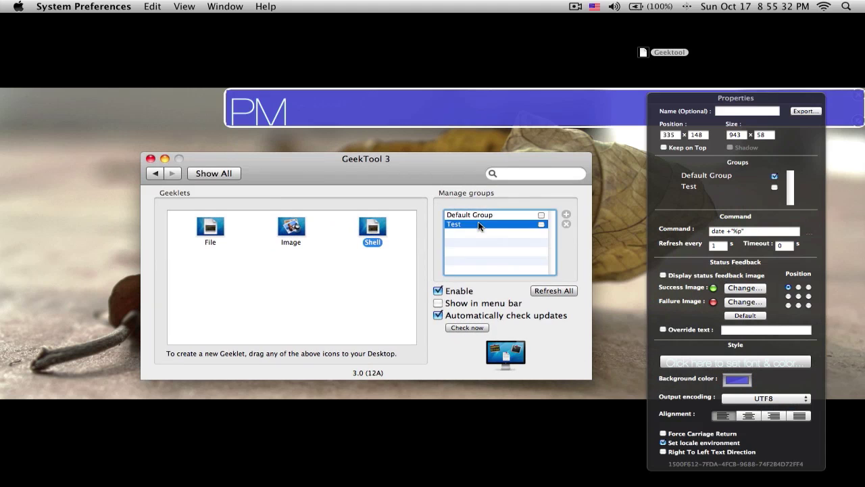
click(540, 224)
click(540, 215)
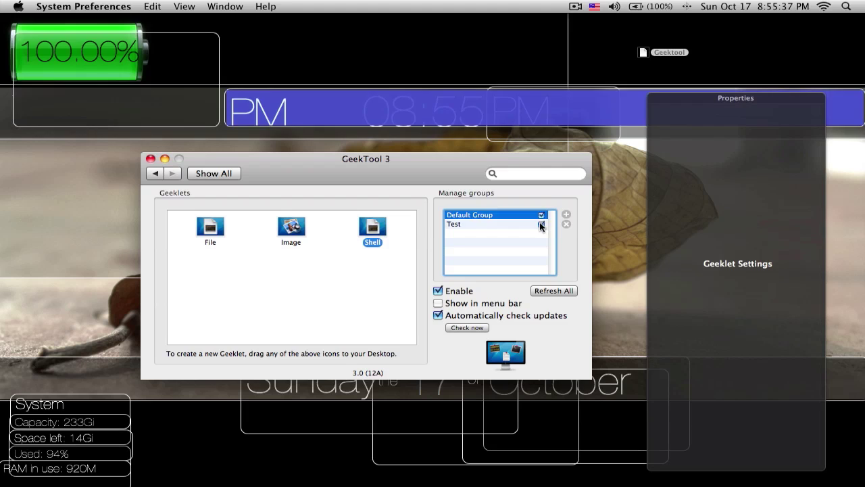
click(540, 224)
click(540, 215)
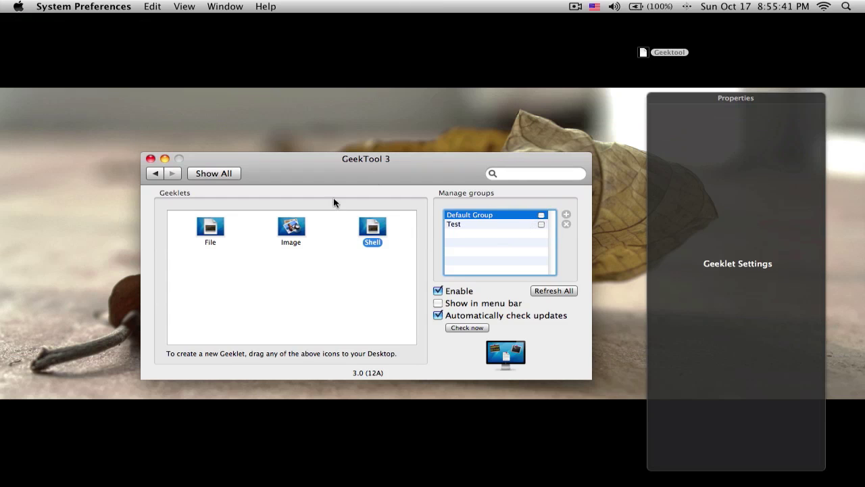
Place a new 300×150 Image geeklet on the desktop, moving the GeekTool window aside.
drag(334, 197, 363, 240)
drag(322, 269, 313, 163)
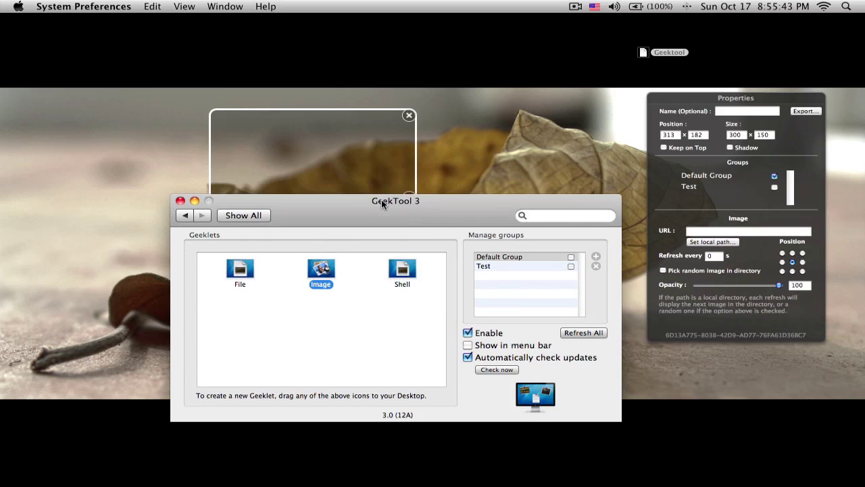
drag(378, 200, 388, 330)
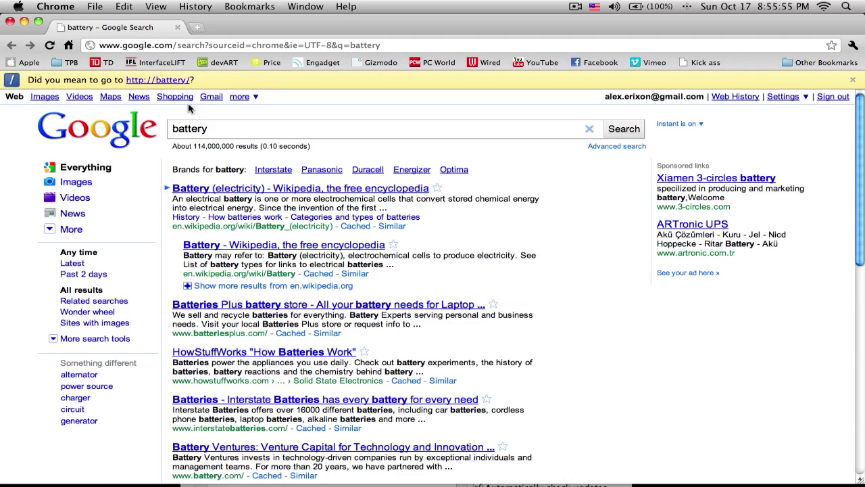
Search Google Images for 'battery icon', trying the icon-size filter before returning to any size.
click(54, 95)
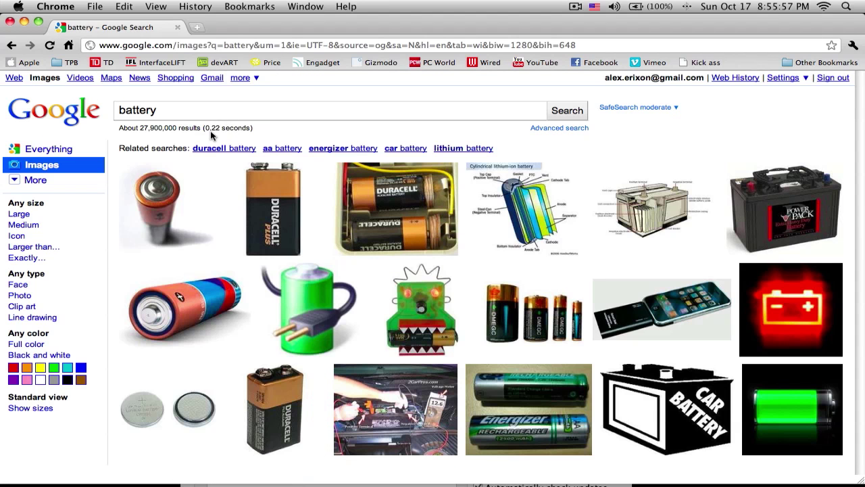
text(icon)
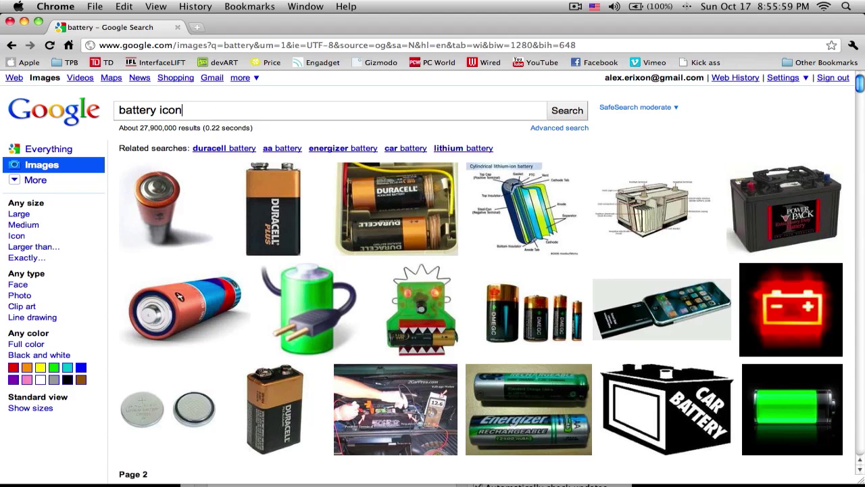
key(Return)
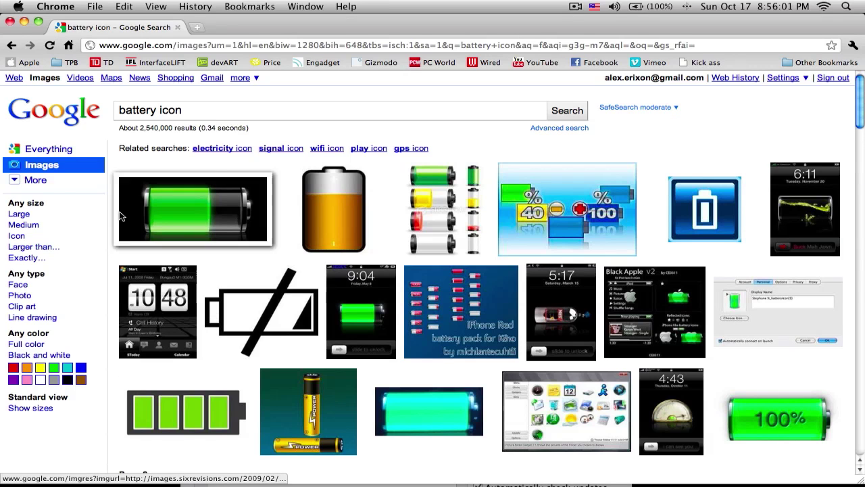
mouse_move(119, 215)
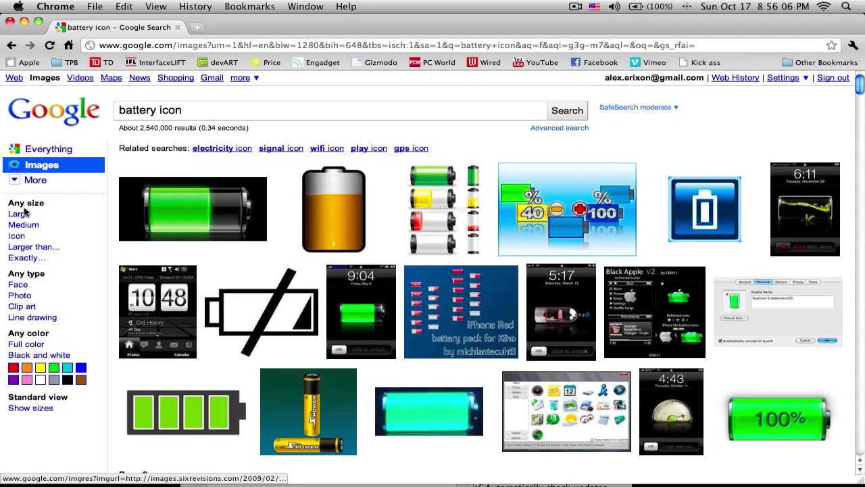
click(17, 235)
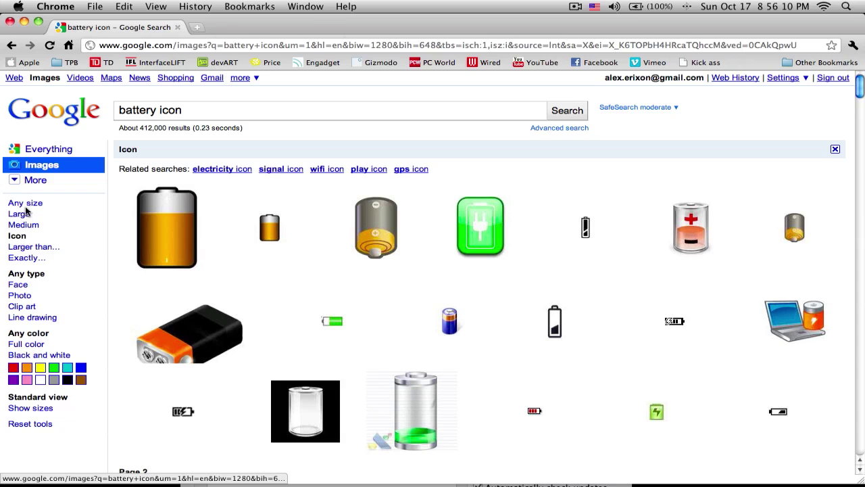
click(22, 203)
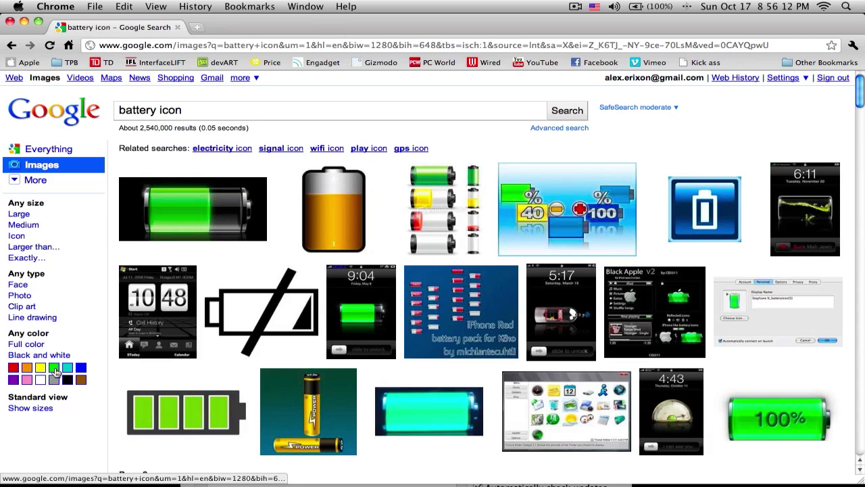
Filter results to green and open the iphone-battery-icon-cjr.jpg result page.
click(54, 369)
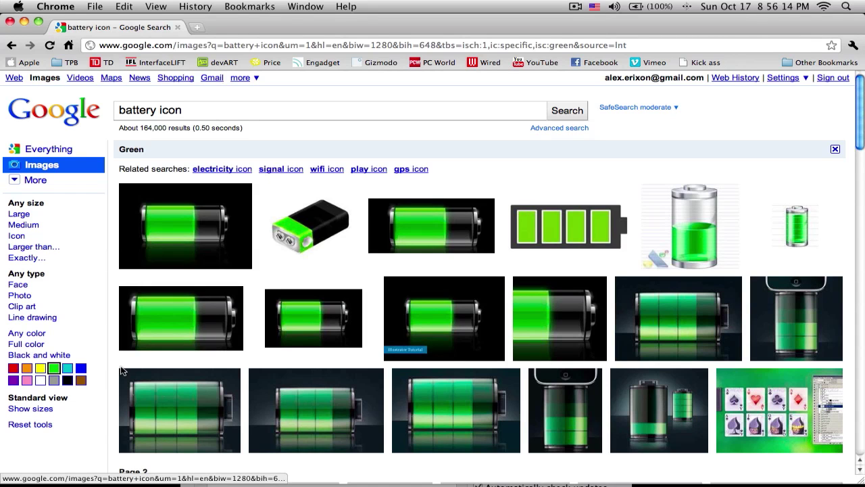
scroll(534, 259, down, 5)
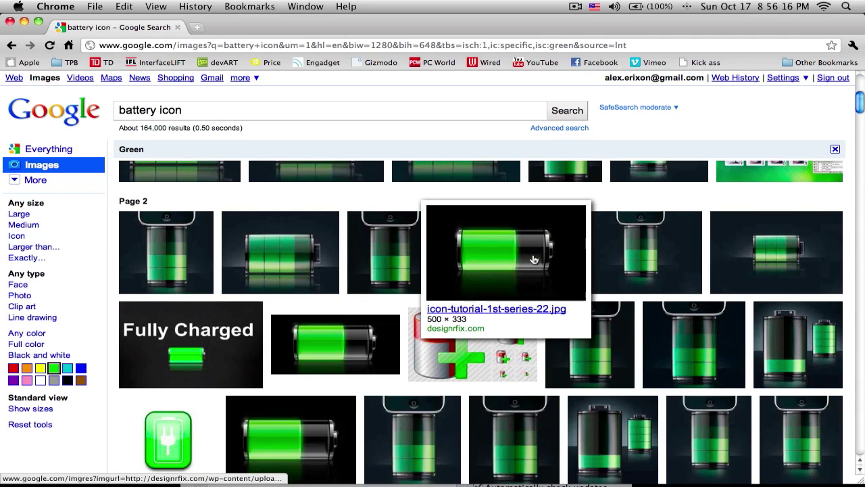
scroll(532, 260, down, 4)
scroll(530, 261, down, 5)
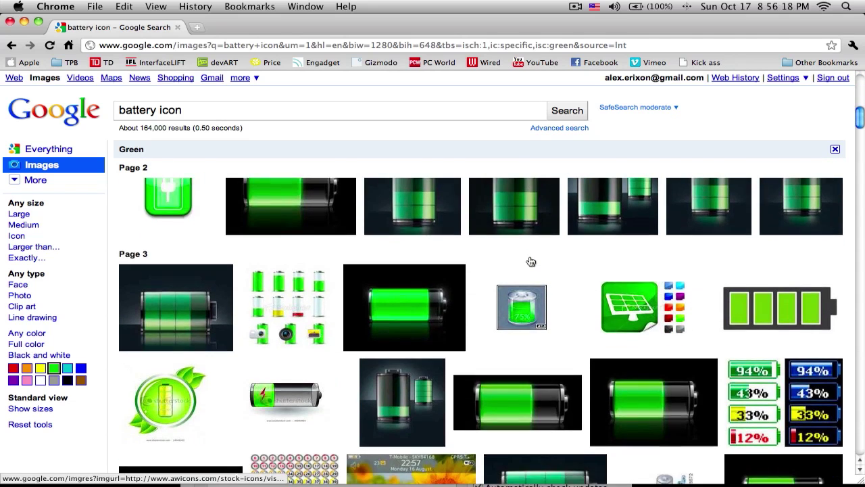
scroll(531, 261, down, 2)
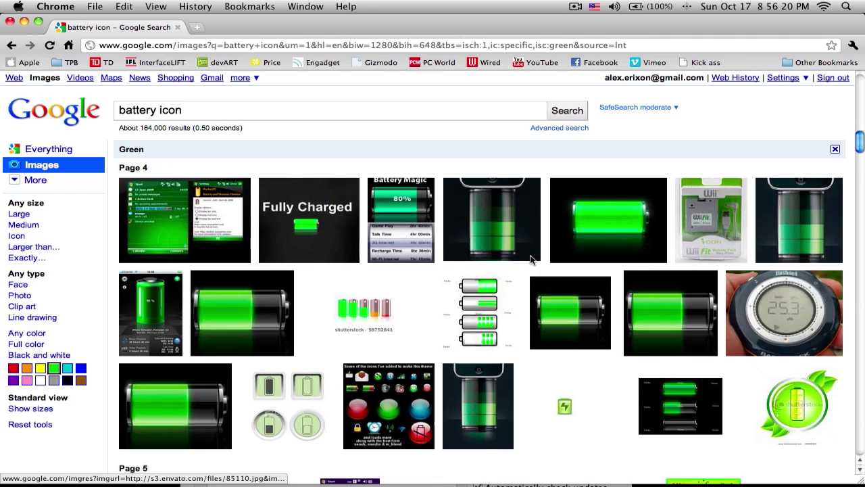
super+click(604, 232)
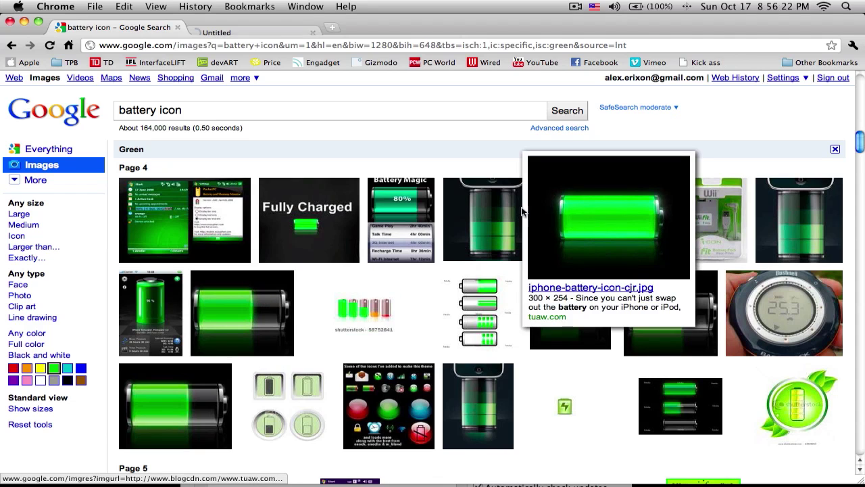
click(254, 27)
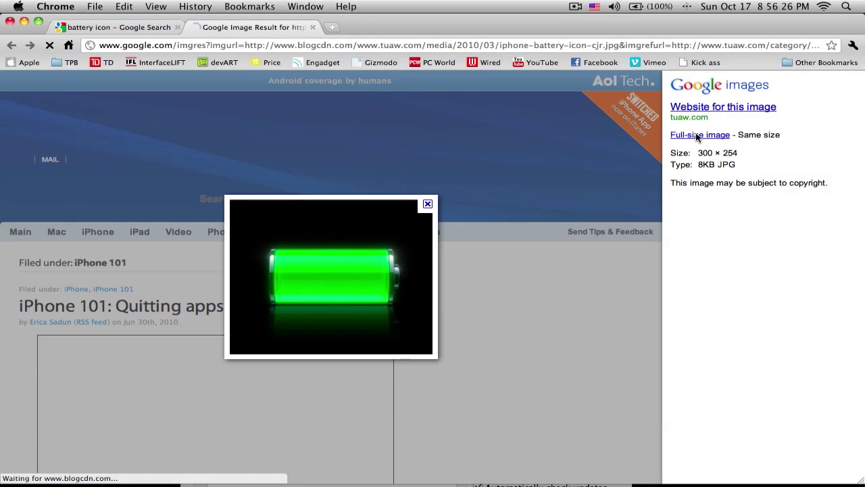
Open the full-size iphone-battery-icon-cjr image, drag it onto the desktop, then return to GeekTool.
click(699, 135)
drag(436, 25, 565, 231)
drag(189, 364, 284, 152)
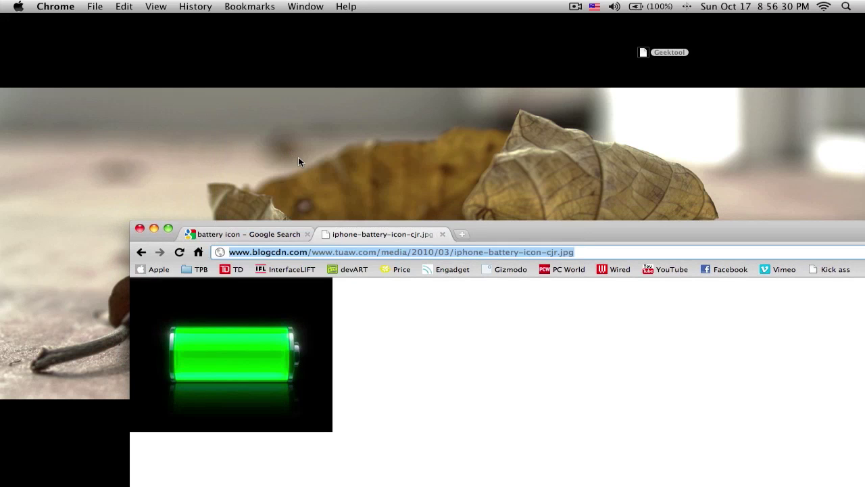
drag(499, 234, 737, 177)
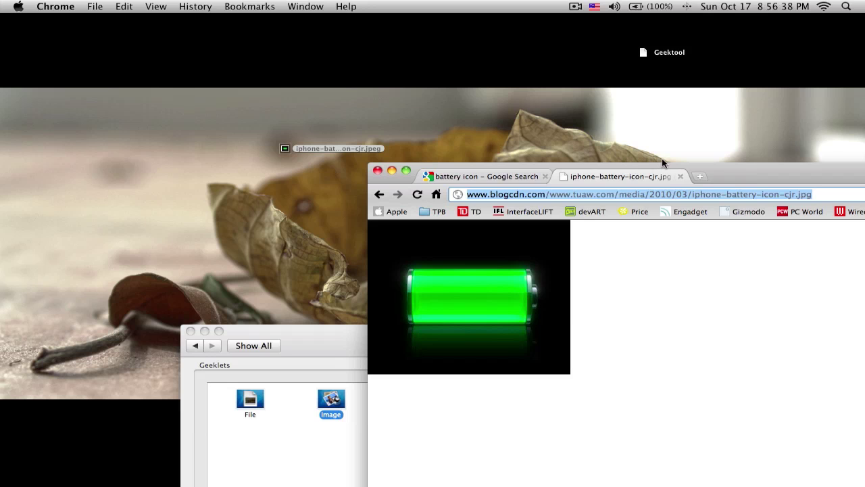
key(cmd+q)
Place a new Image geeklet on the desktop and select it for editing.
drag(438, 337, 556, 259)
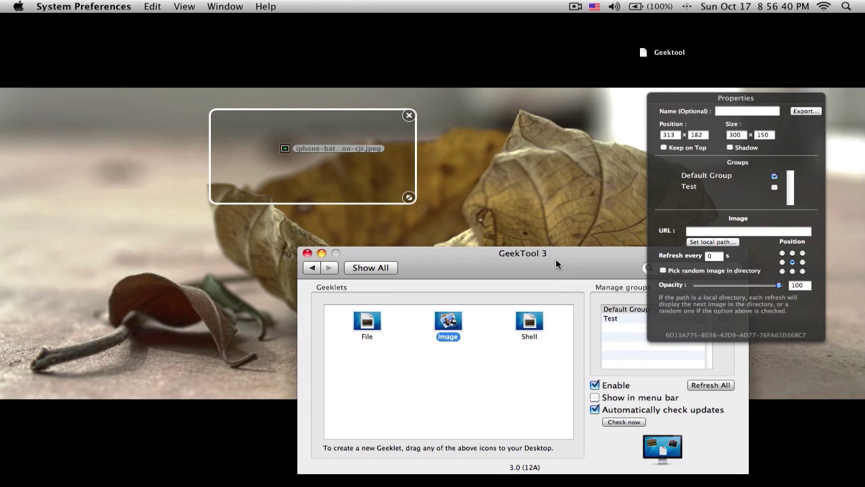
drag(452, 325, 123, 232)
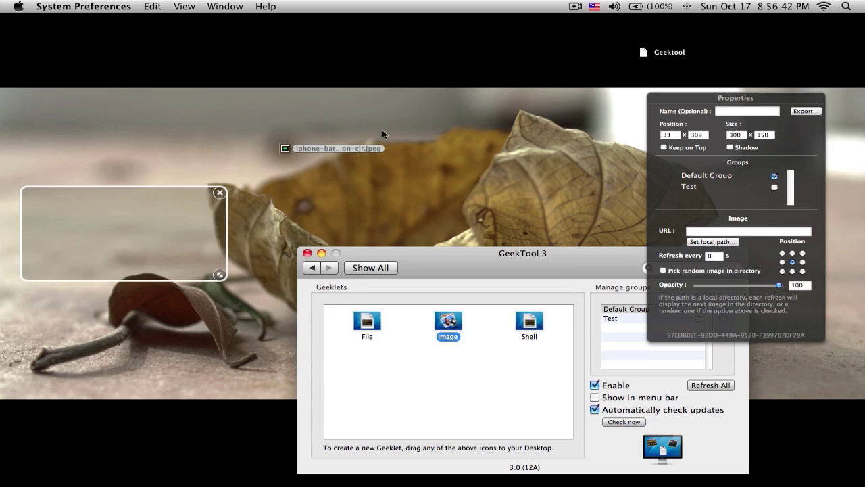
click(720, 241)
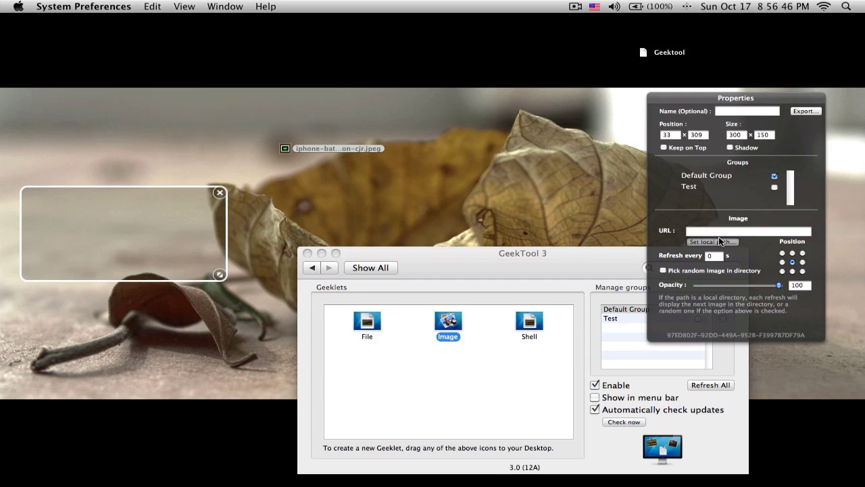
Link the image geeklet to the local file battery.png so it shows the green battery.
click(719, 238)
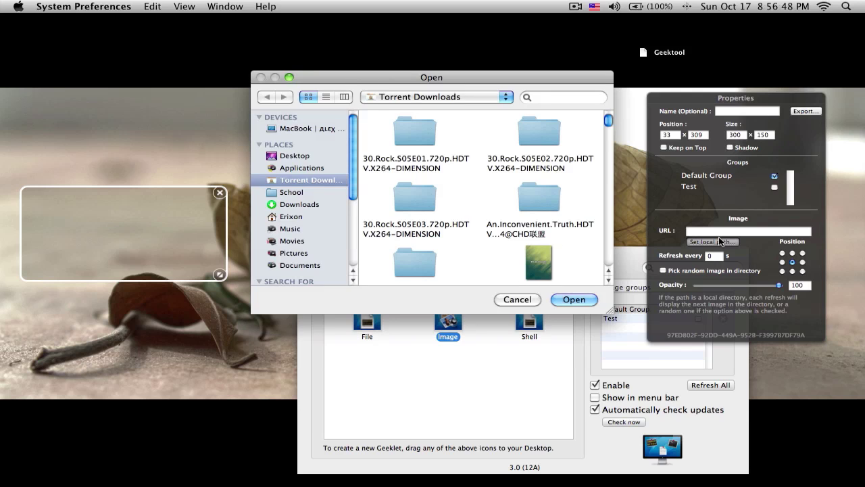
scroll(533, 238, down, 3)
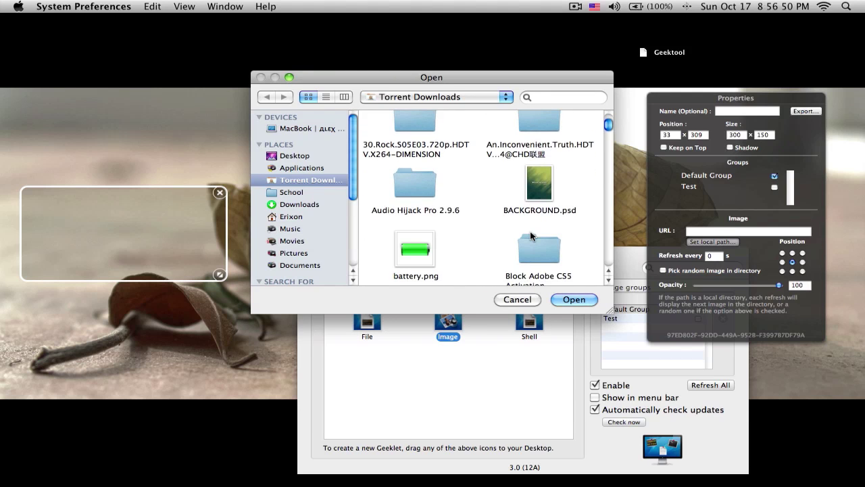
click(421, 254)
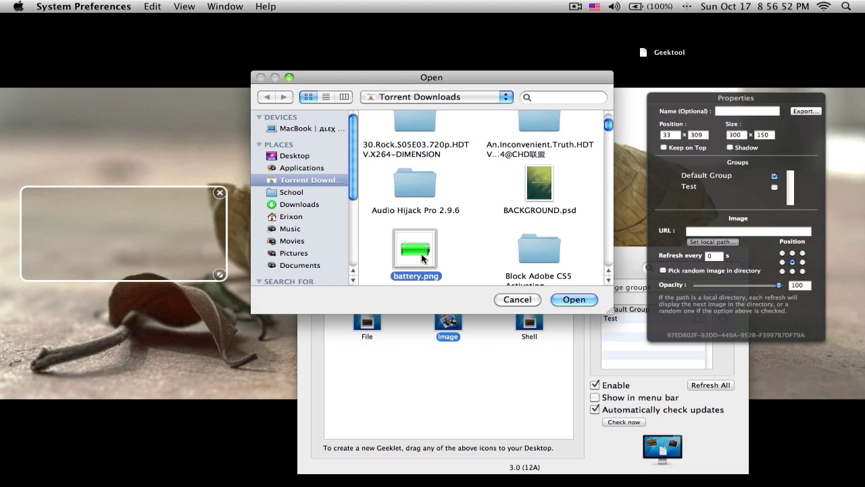
click(501, 244)
mouse_move(416, 256)
mouse_down()
mouse_move(383, 274)
mouse_move(402, 255)
mouse_up()
double_click(406, 254)
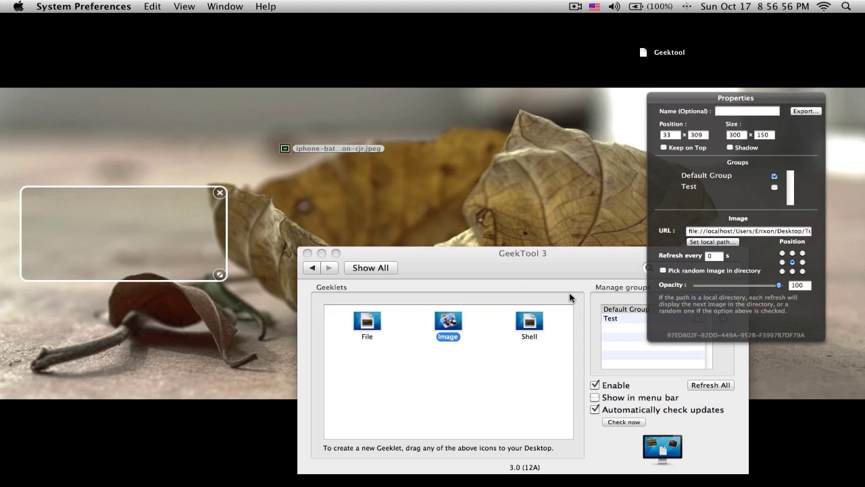
click(253, 224)
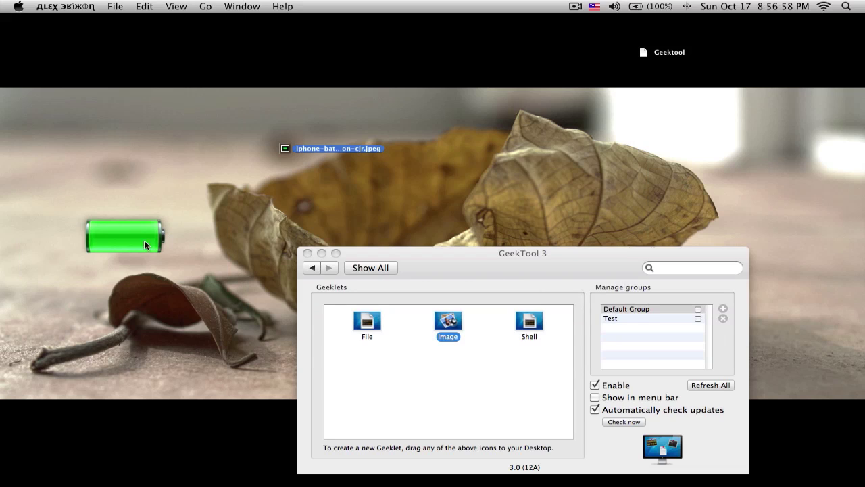
Enlarge the battery geeklet to 1413×581 and push it into the top-left corner.
drag(140, 239, 163, 71)
click(452, 265)
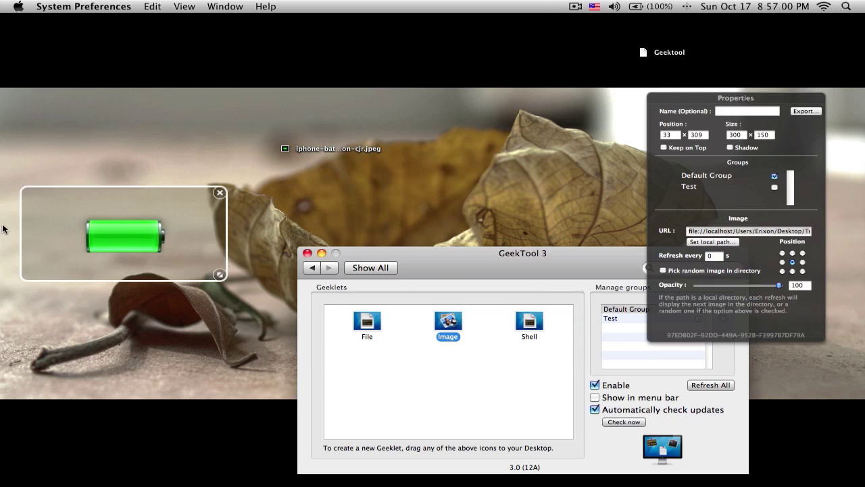
drag(140, 223, 127, 56)
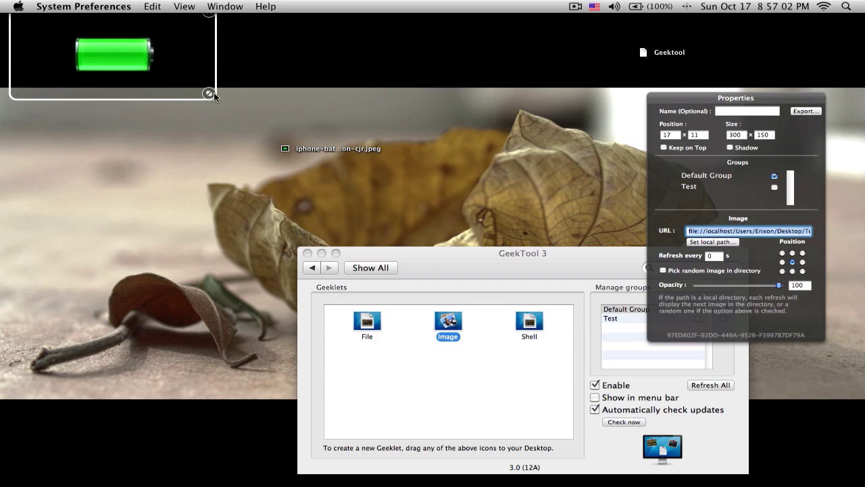
drag(258, 112, 858, 361)
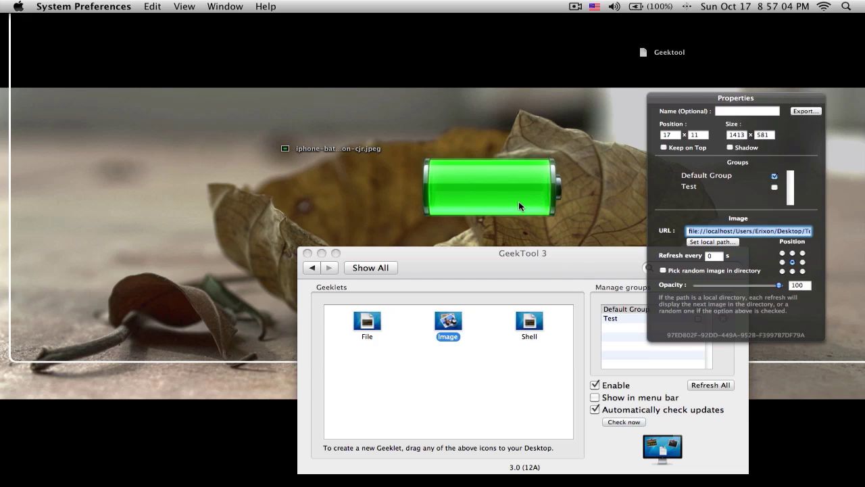
drag(519, 201, 192, 120)
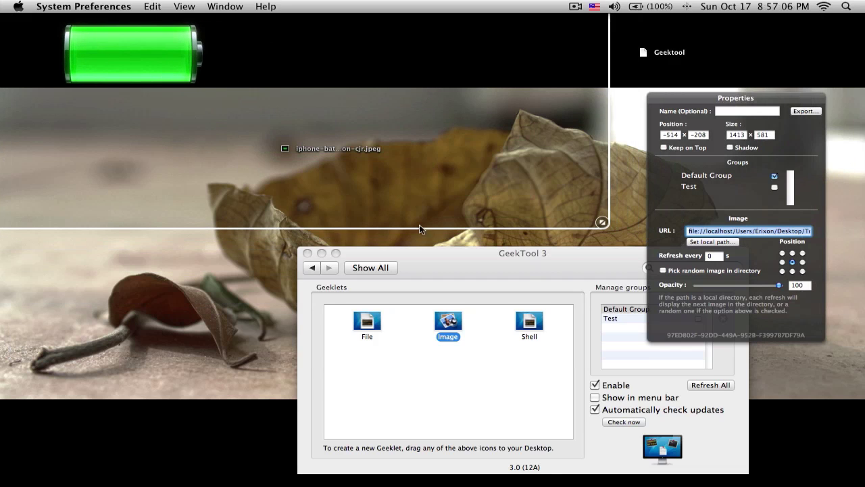
Reposition the battery geeklet around the desktop, then delete it with its close button.
click(459, 260)
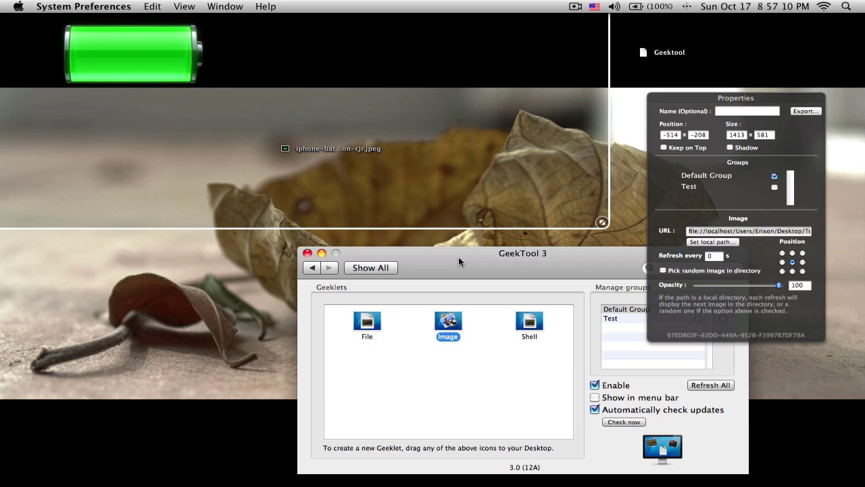
click(252, 295)
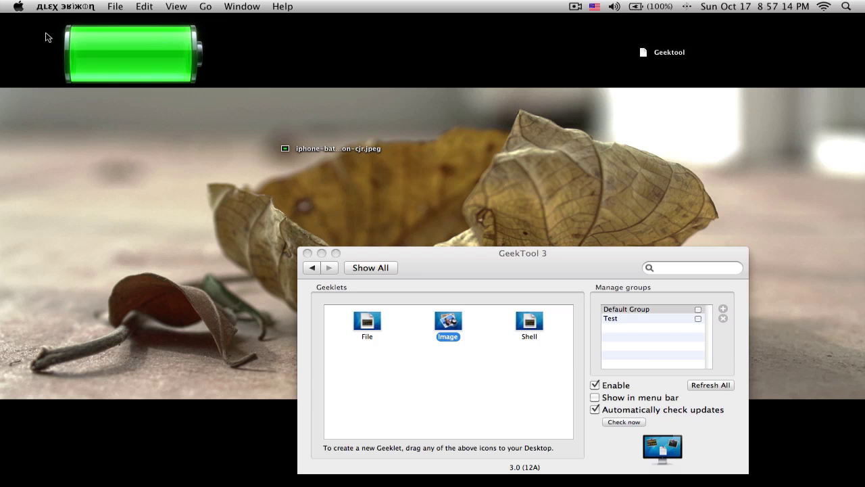
click(475, 259)
drag(349, 141, 592, 182)
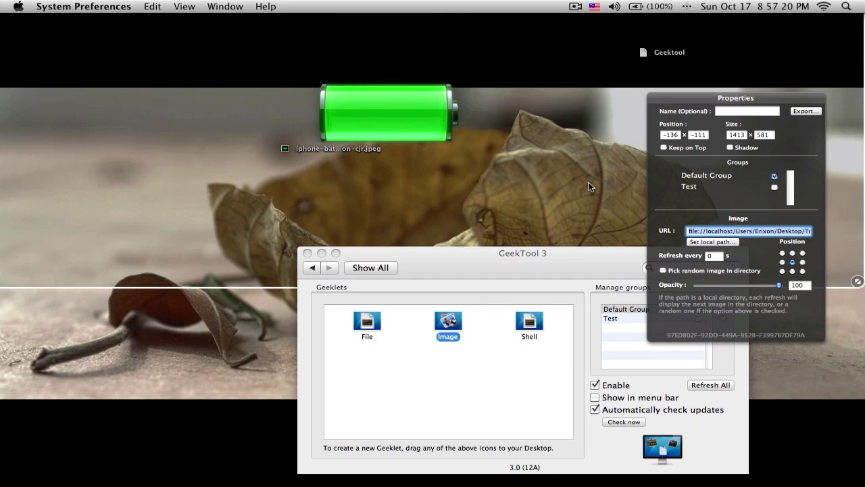
drag(588, 182, 395, 116)
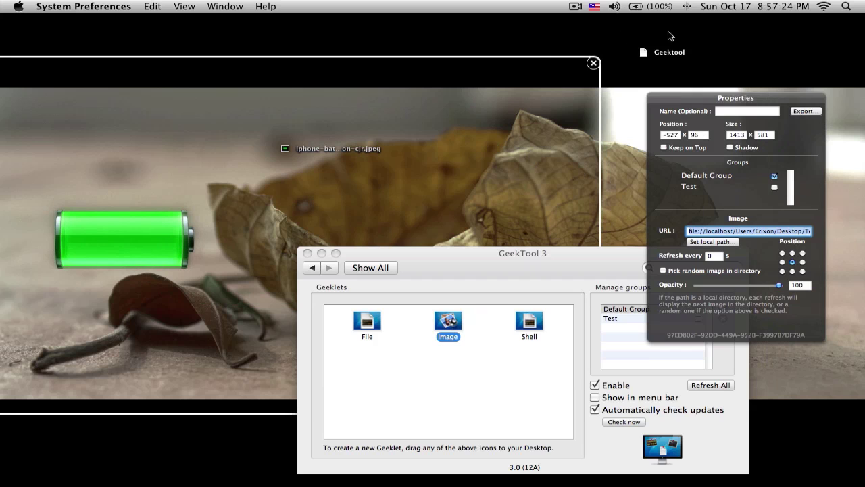
click(595, 64)
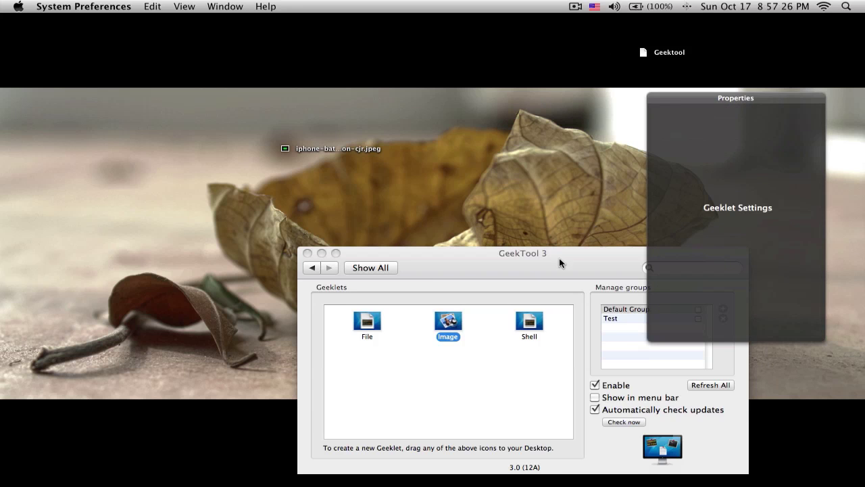
Move the GeekTool window up and return to the System Preferences overview.
drag(560, 259, 299, 120)
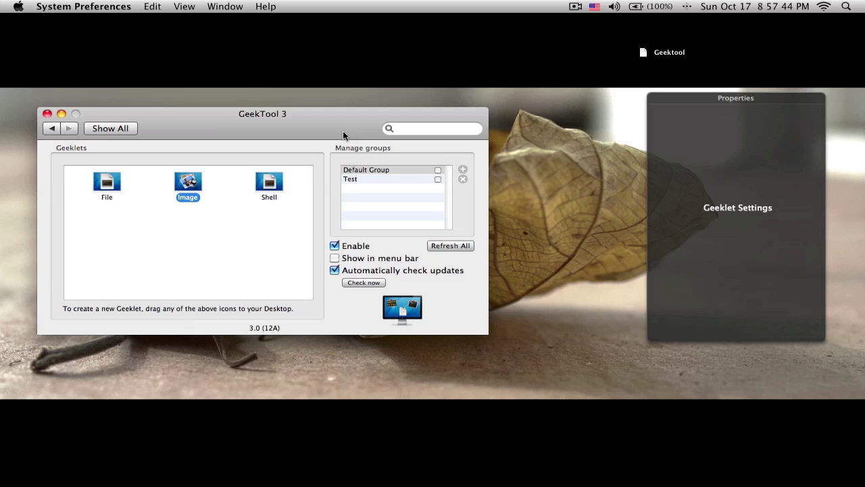
drag(343, 131, 374, 96)
key(super+l)
drag(184, 95, 265, 73)
Switch to Chrome and search for 'geektool scripts'.
mouse_move(98, 482)
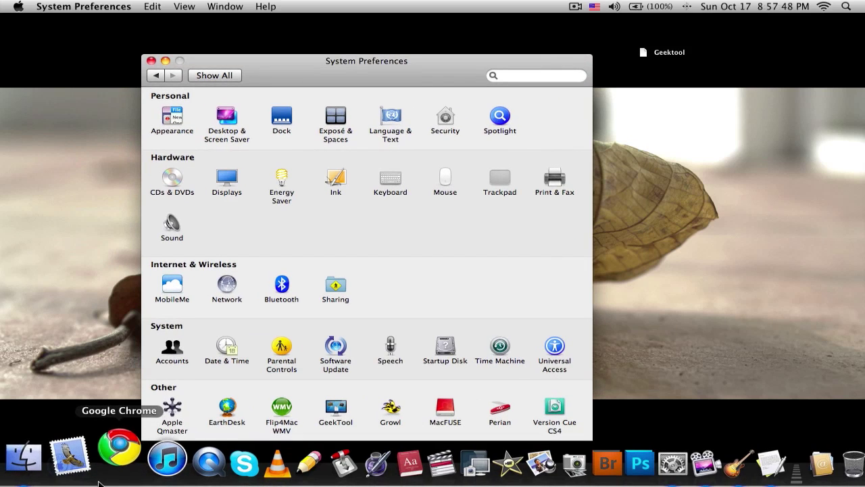
click(120, 459)
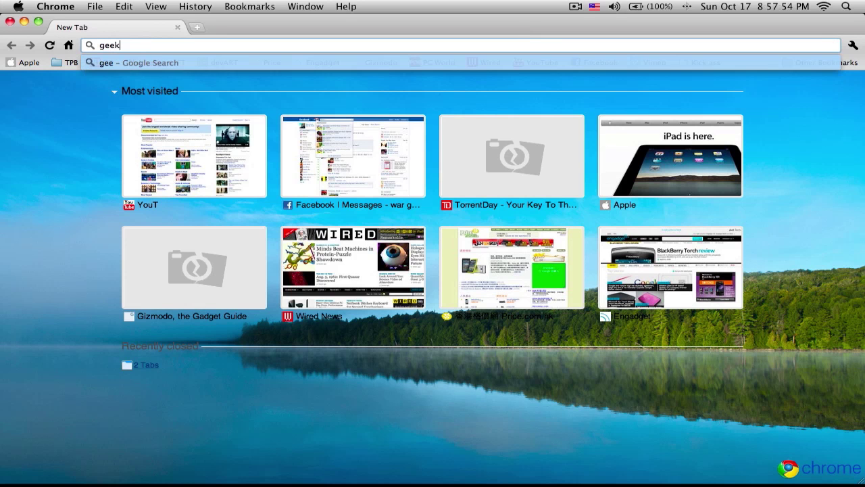
text(l scripts)
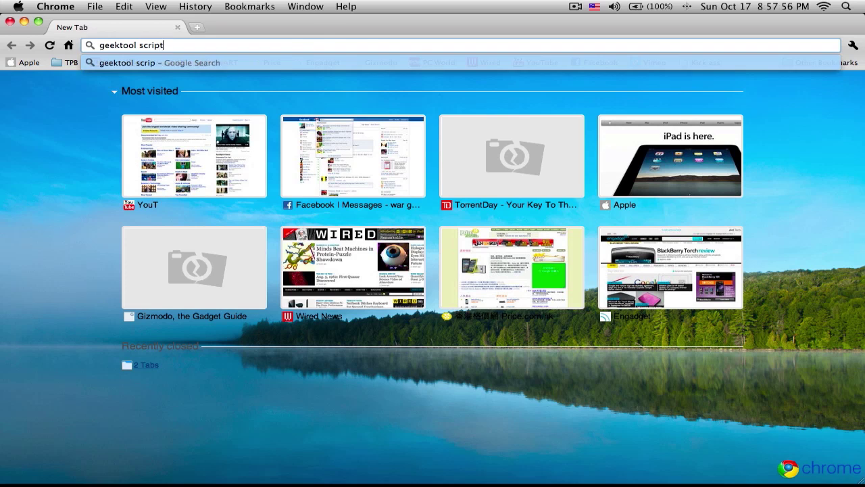